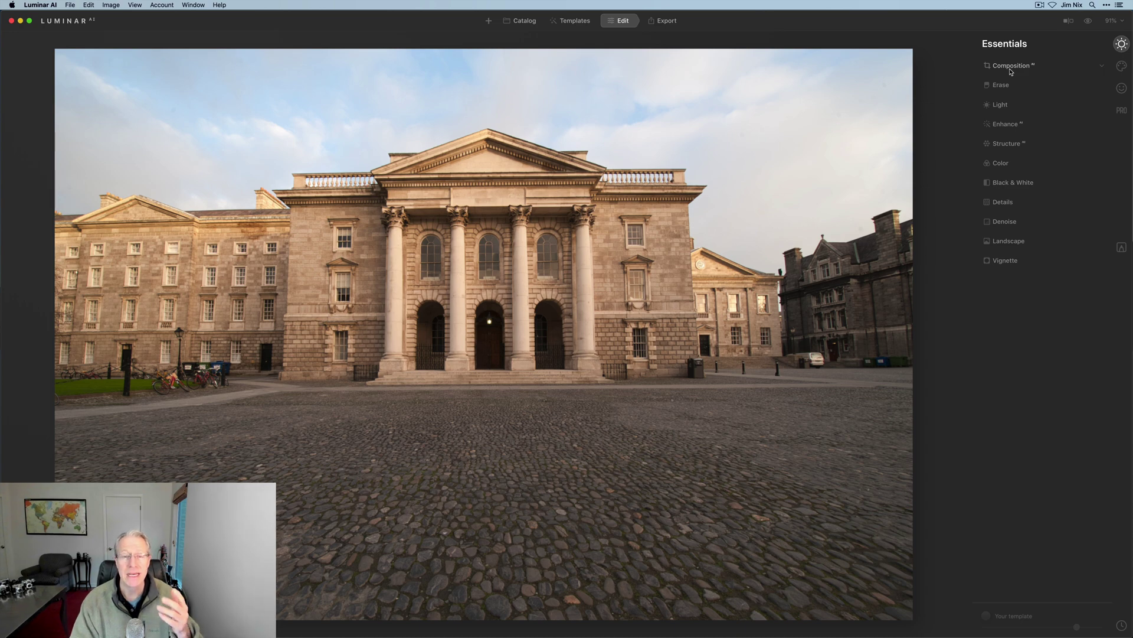
Crop the courtyard photo to 16:9, auto-fix its vertical perspective, and apply the crop.
click(1011, 67)
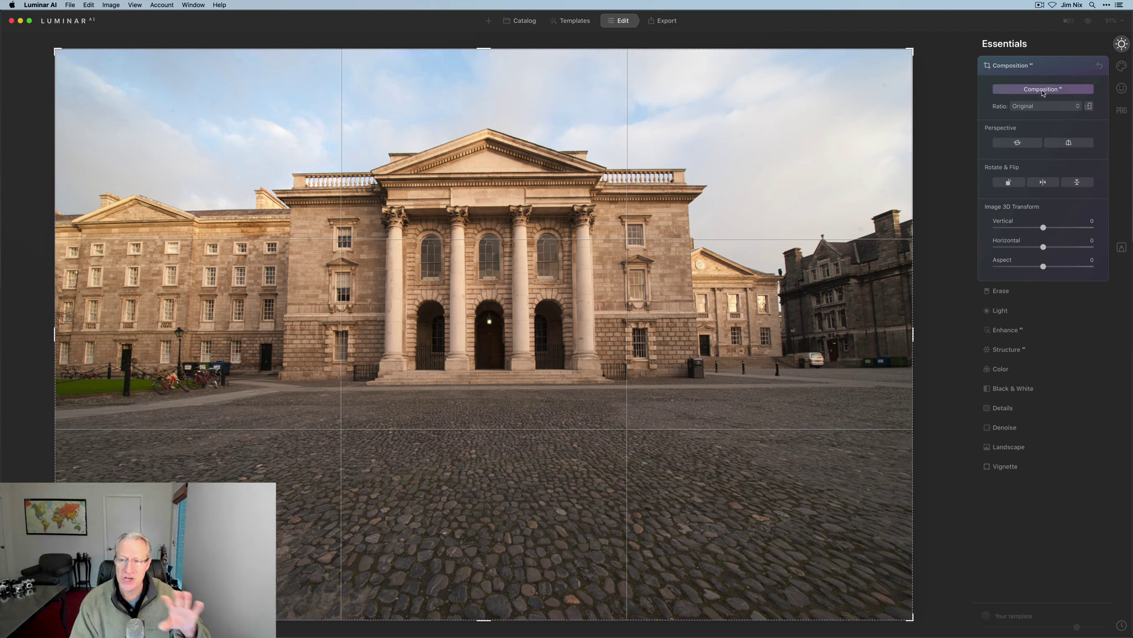
click(1053, 107)
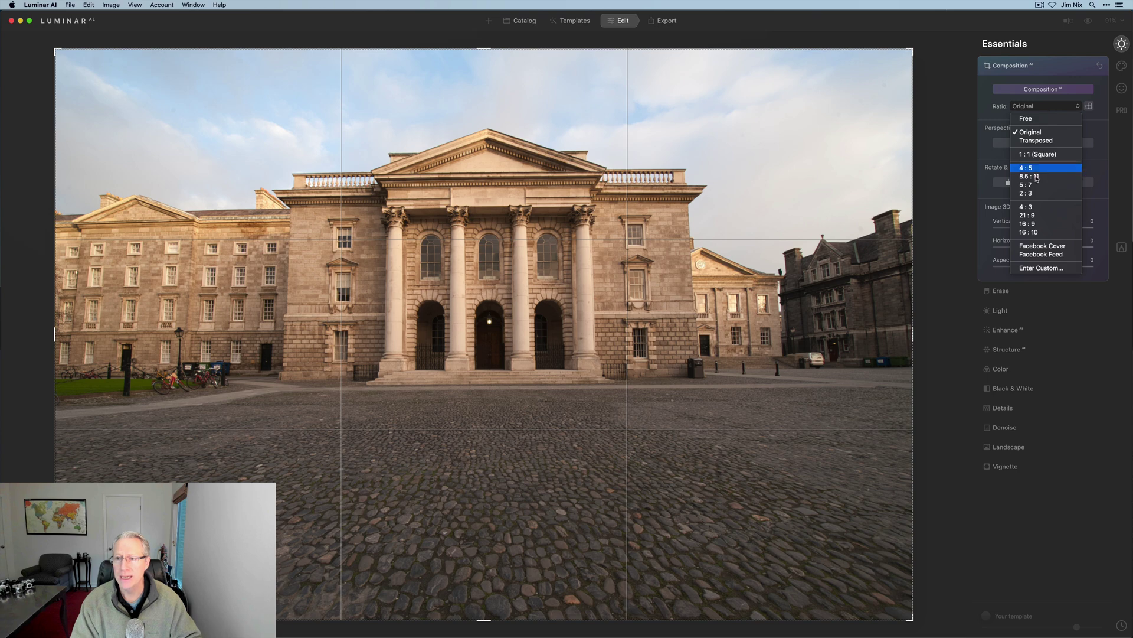
click(1027, 224)
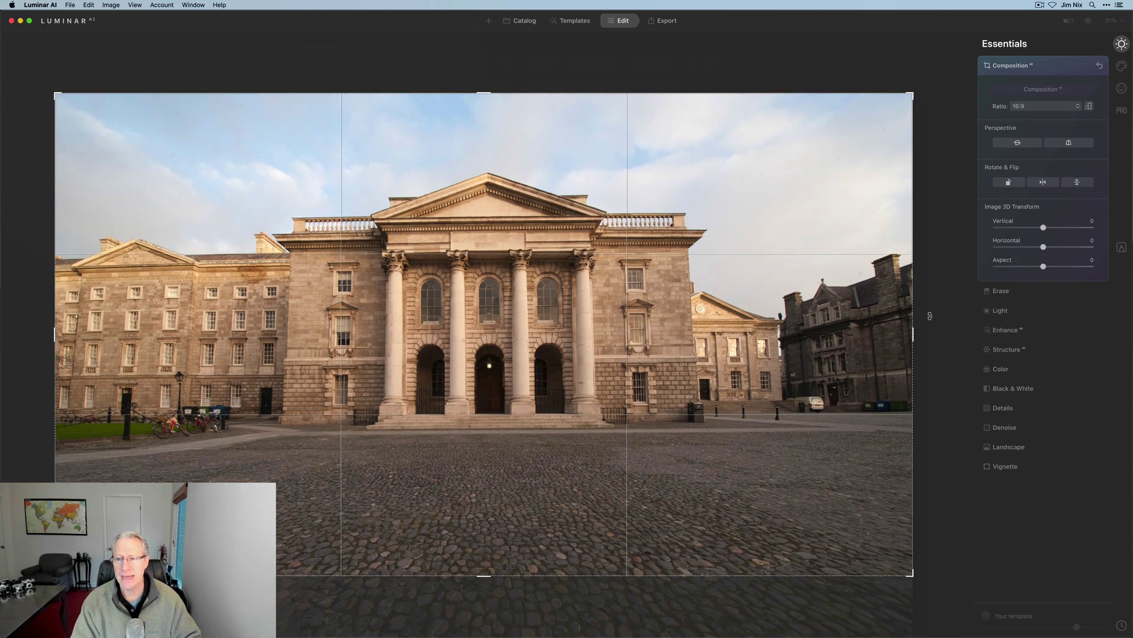
click(1018, 143)
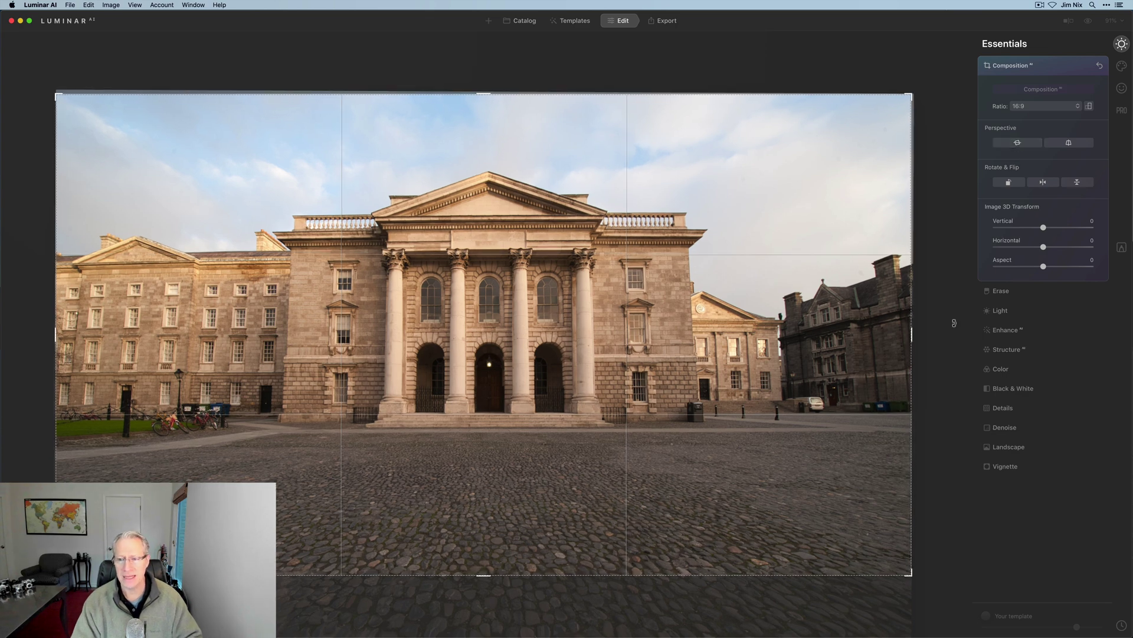
drag(929, 325, 929, 326)
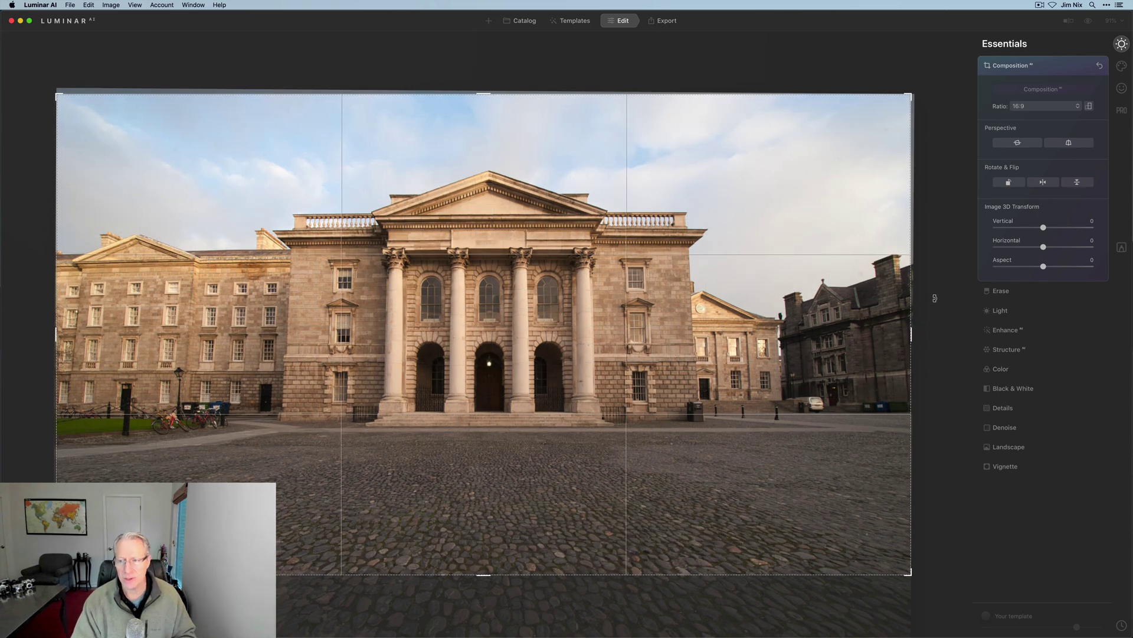
key(Return)
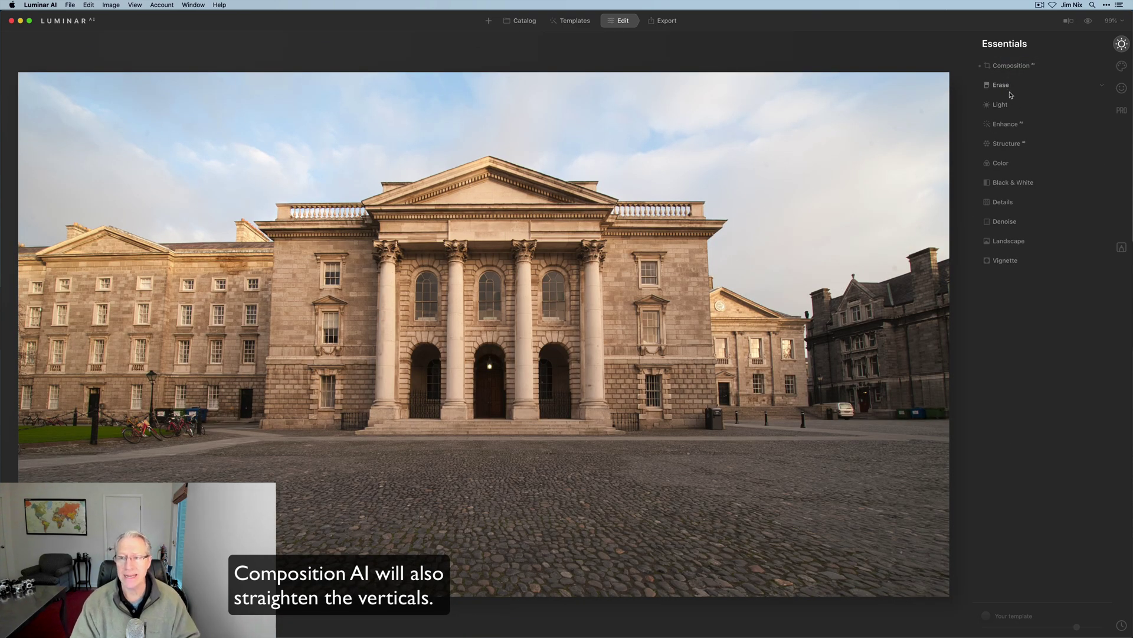
Brush over the eight dust spots in the sky, erase them, and close Erase.
click(1009, 89)
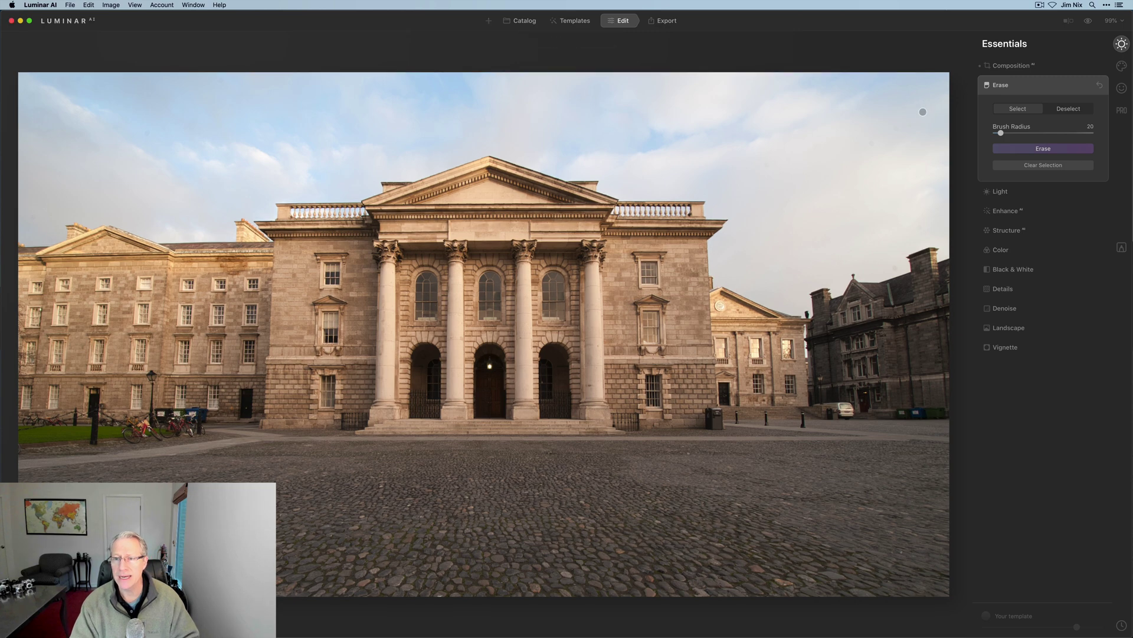
drag(923, 112, 920, 111)
click(873, 143)
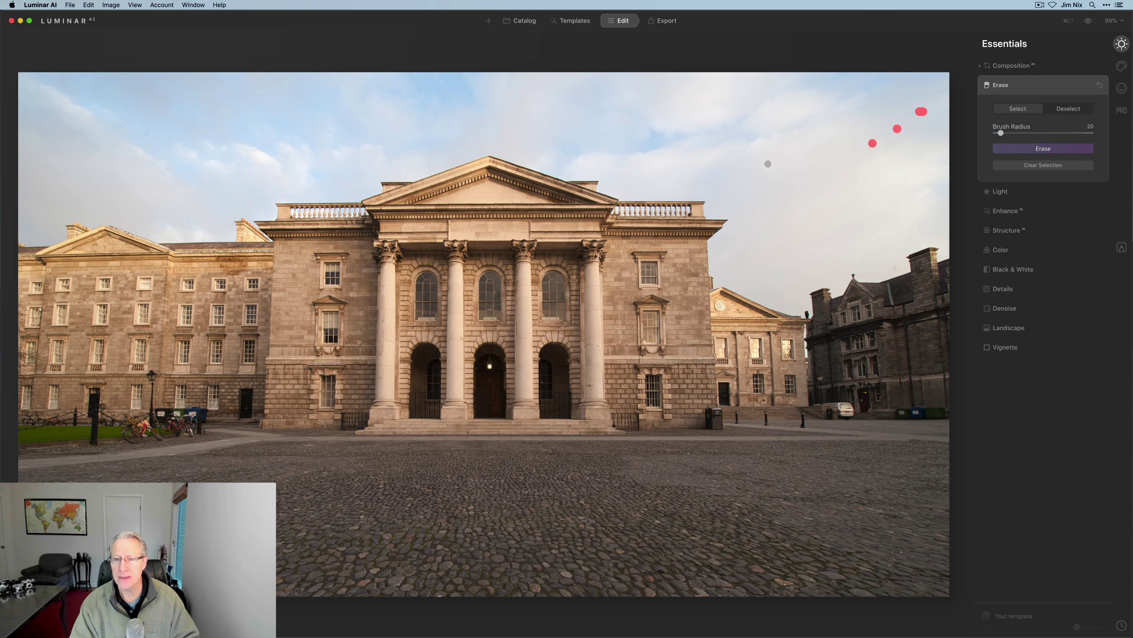
click(770, 165)
click(788, 158)
click(893, 267)
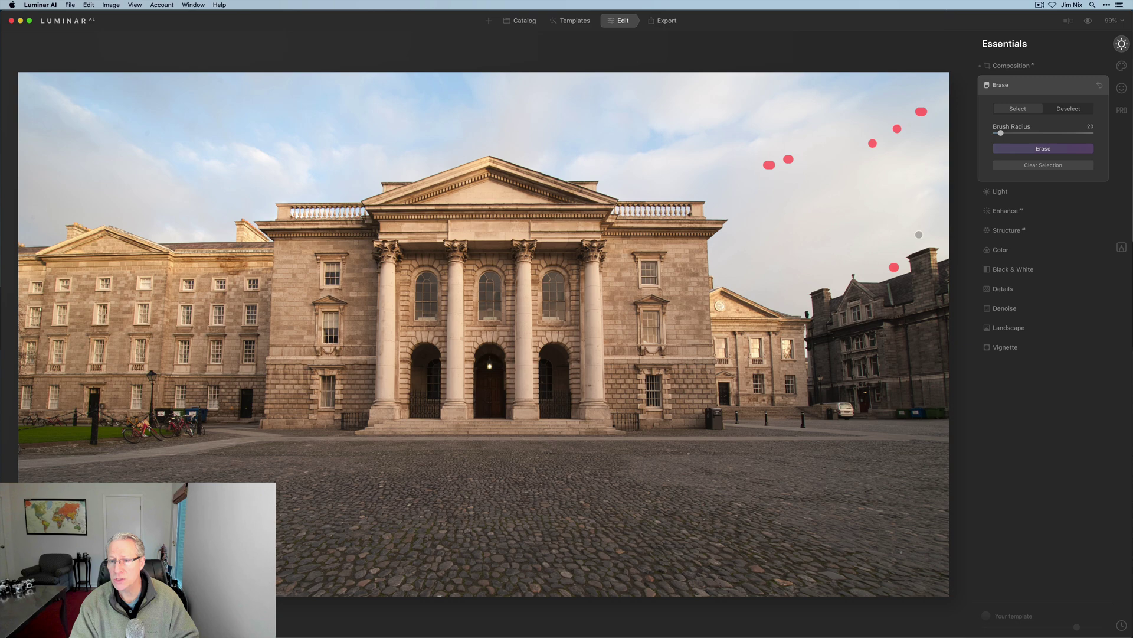
click(922, 228)
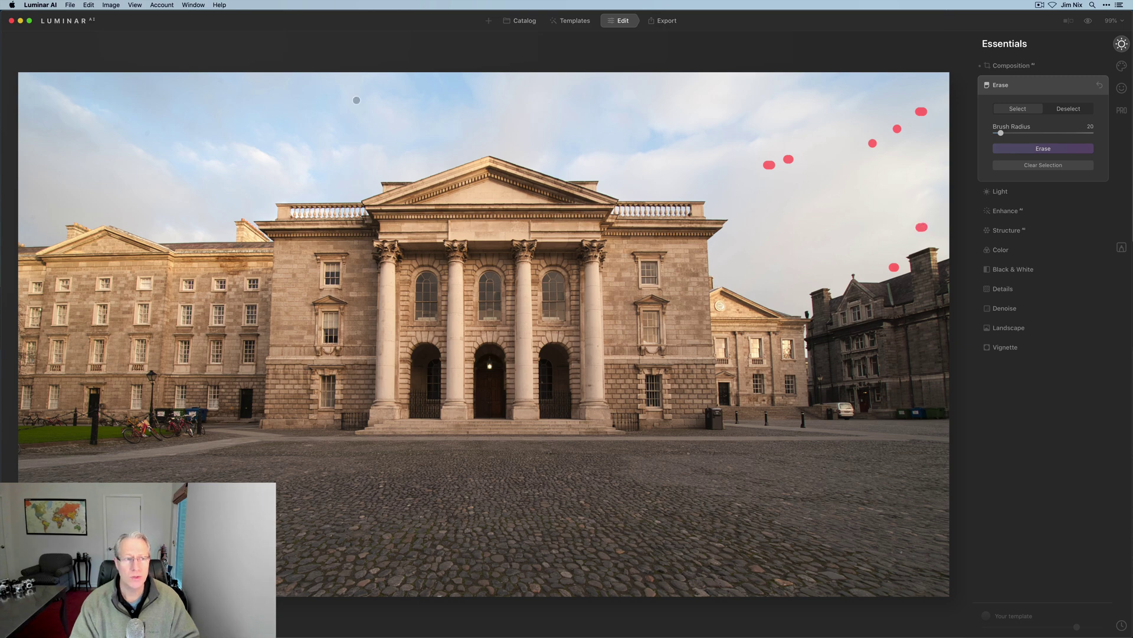
click(147, 133)
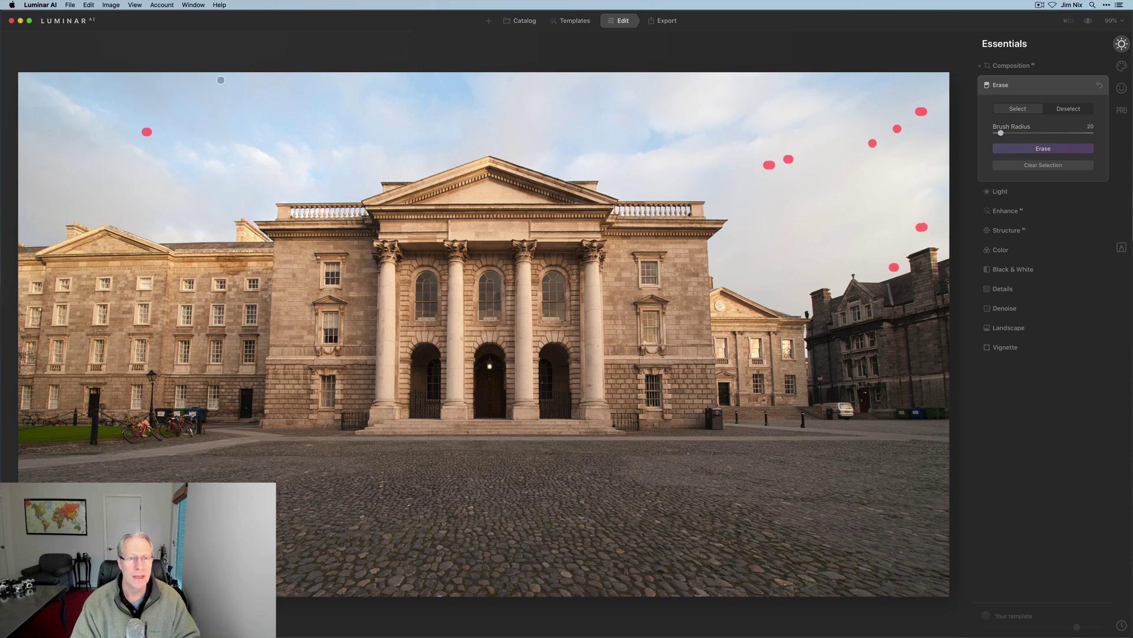
click(222, 80)
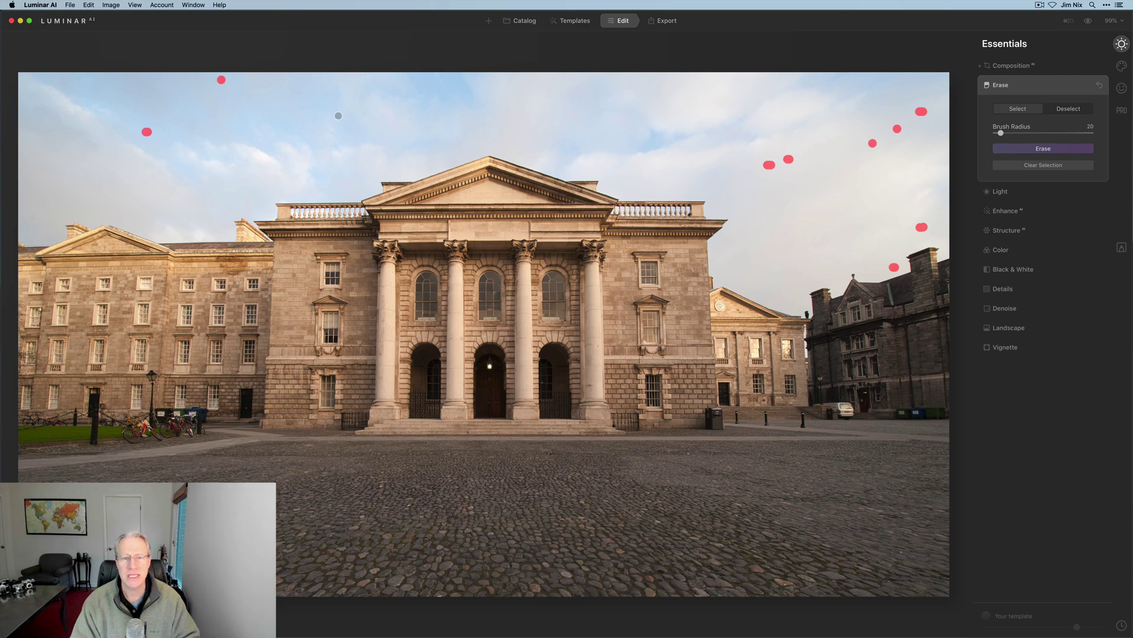
click(1058, 150)
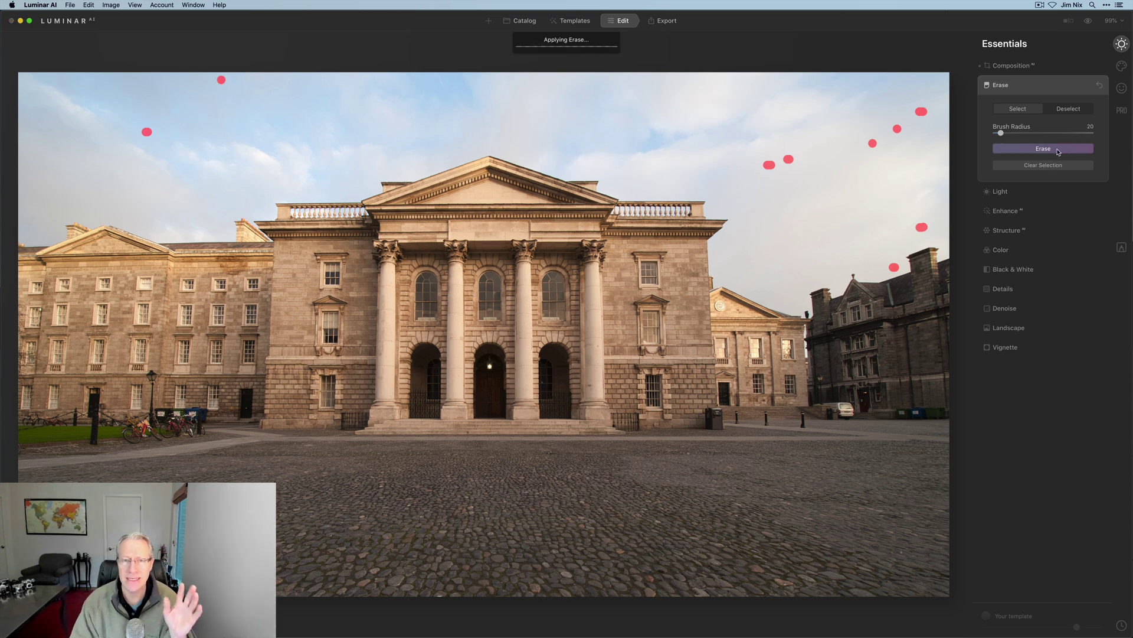
click(1047, 85)
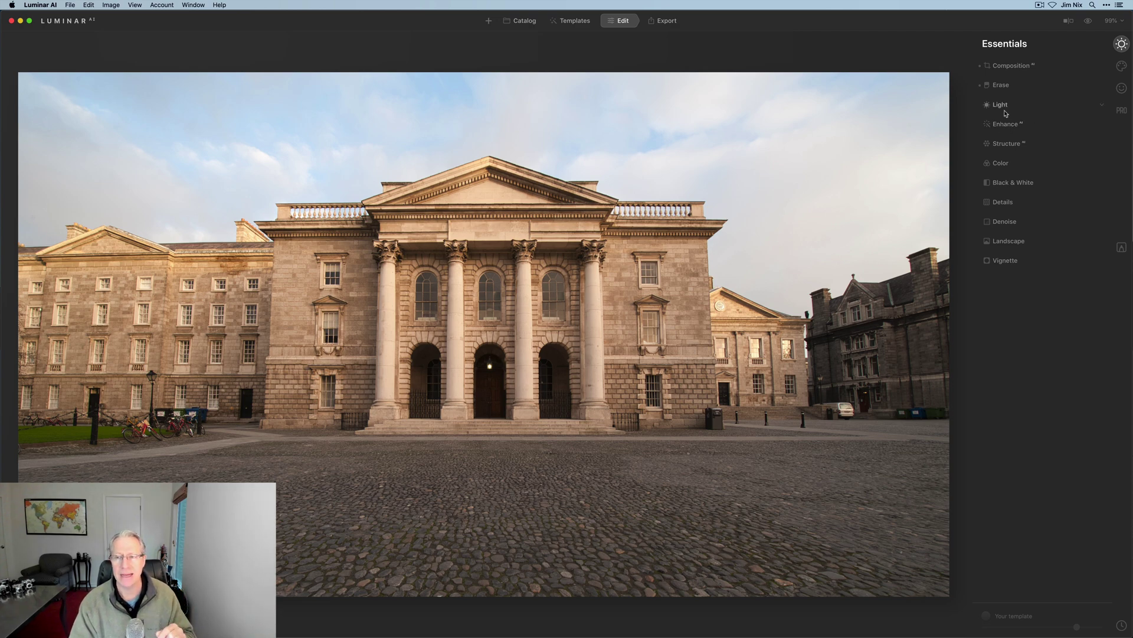
Expand Light with the Blacks & Whites and Curves sections collapsed.
click(1000, 106)
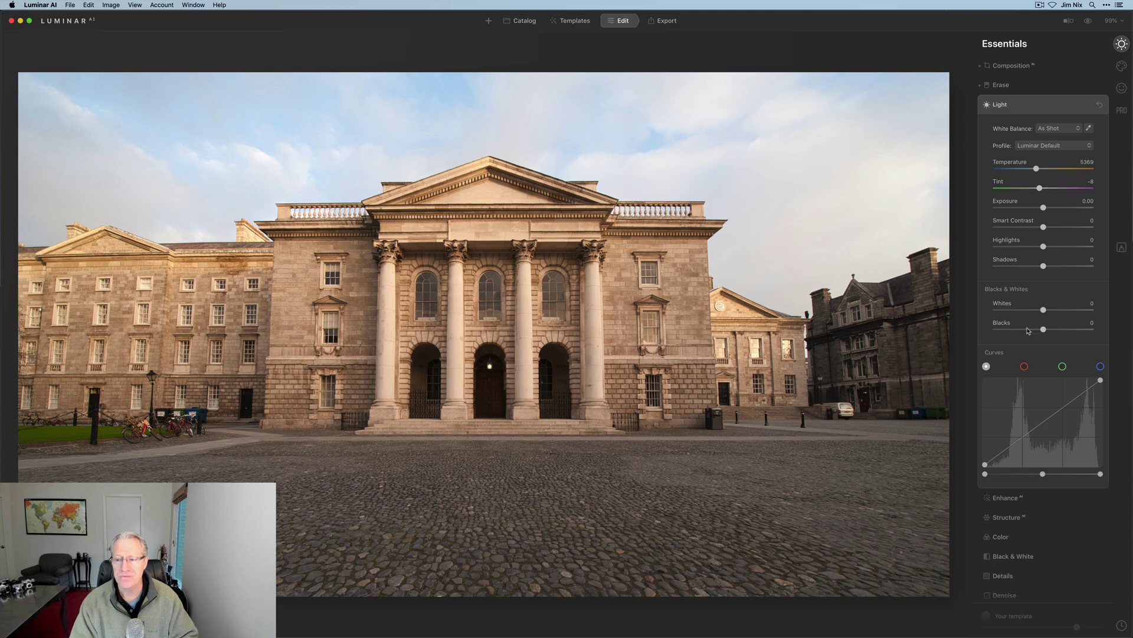
click(1032, 289)
click(1005, 308)
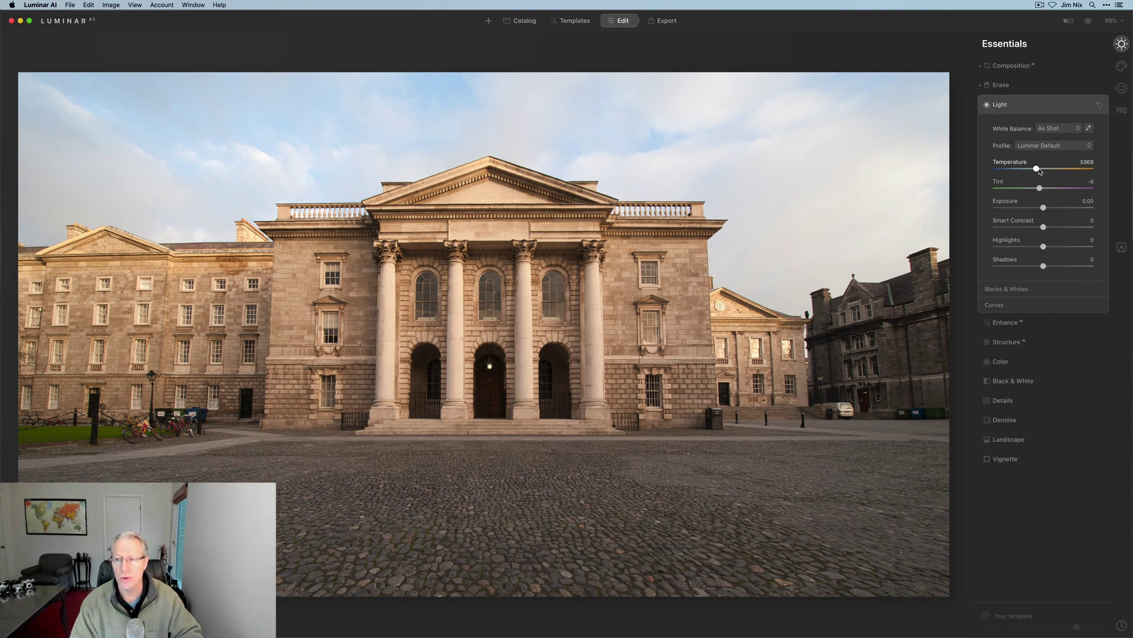
Check the White Balance presets and preview other profiles, keeping Luminar Default.
click(1060, 130)
click(1061, 130)
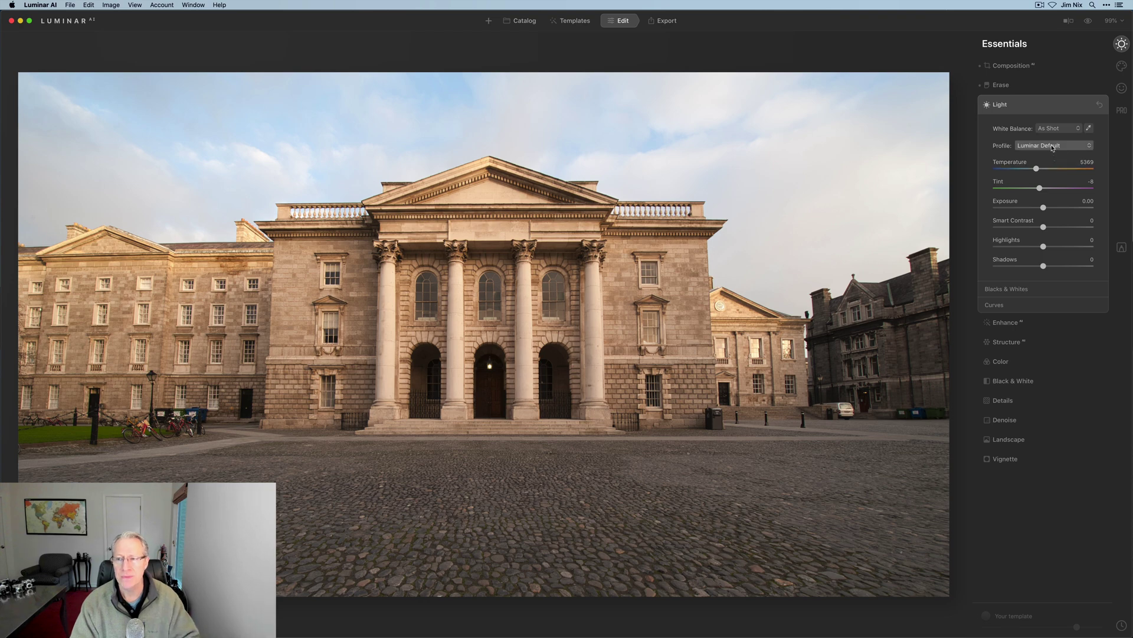
click(1052, 147)
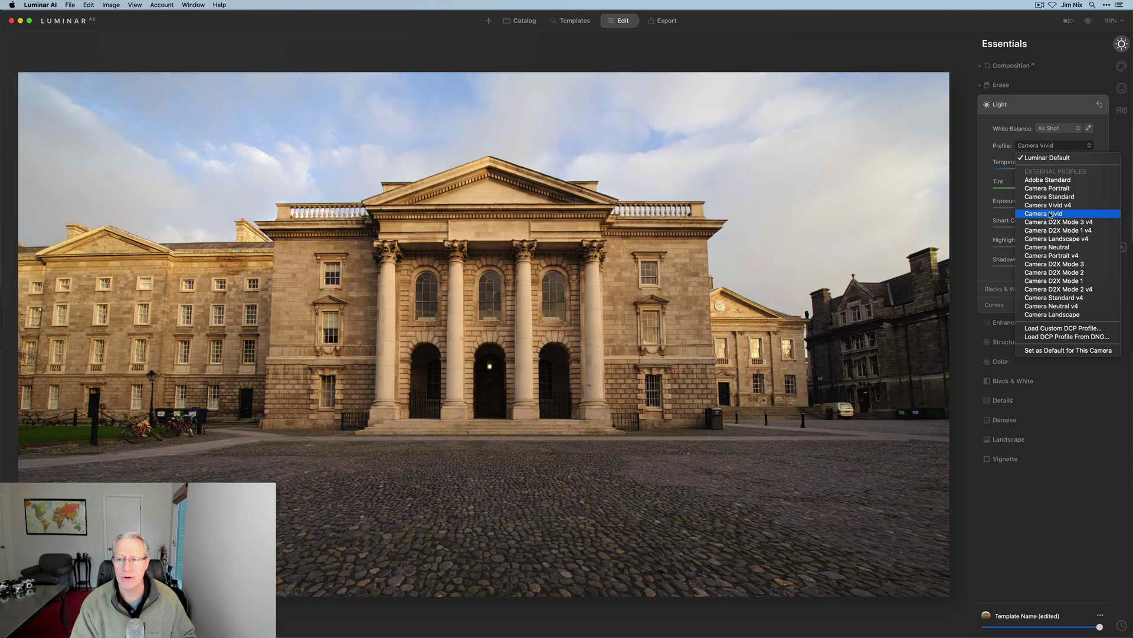
key(Down)
key(Down)
key(Down)
key(Up)
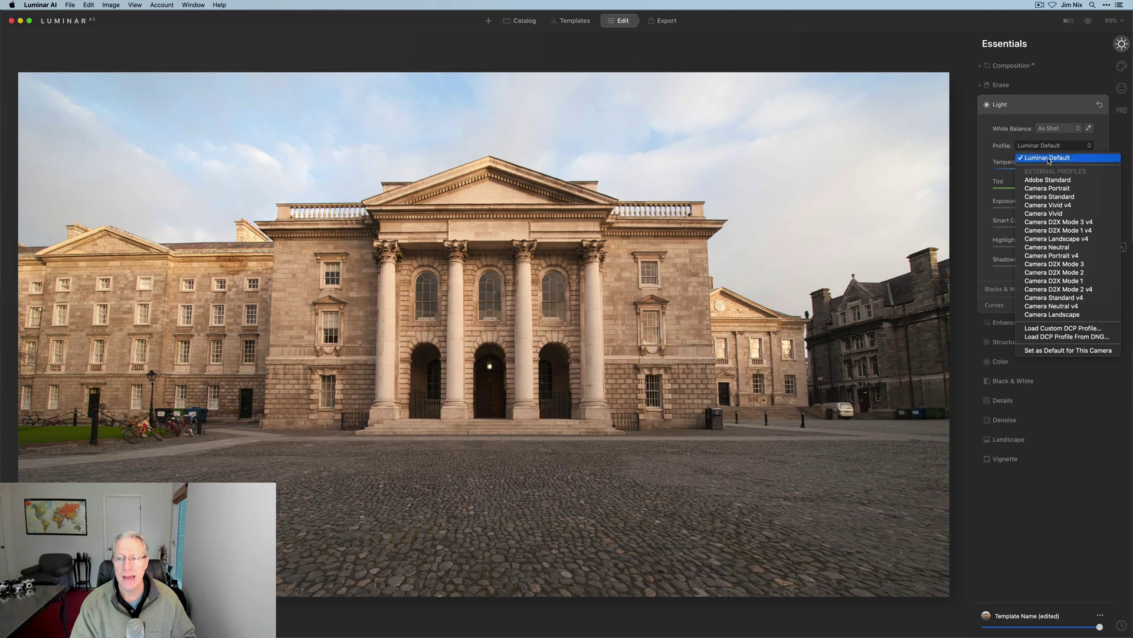
click(1049, 158)
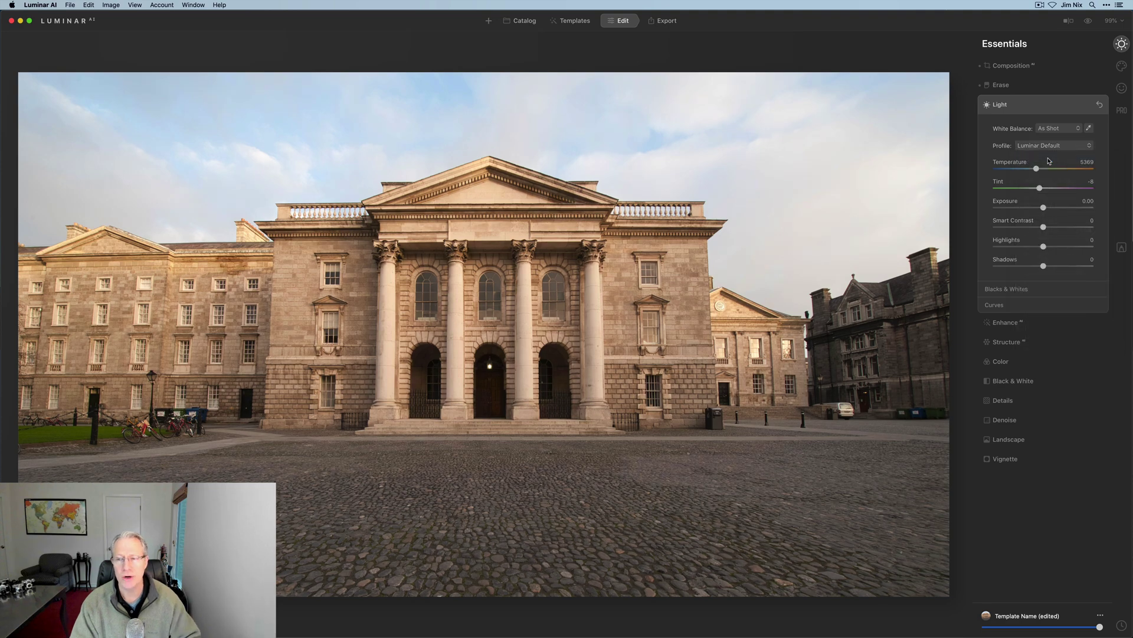
Set Temperature to 4945 and Exposure to 0.12, then compare before and after.
drag(1036, 169, 1033, 169)
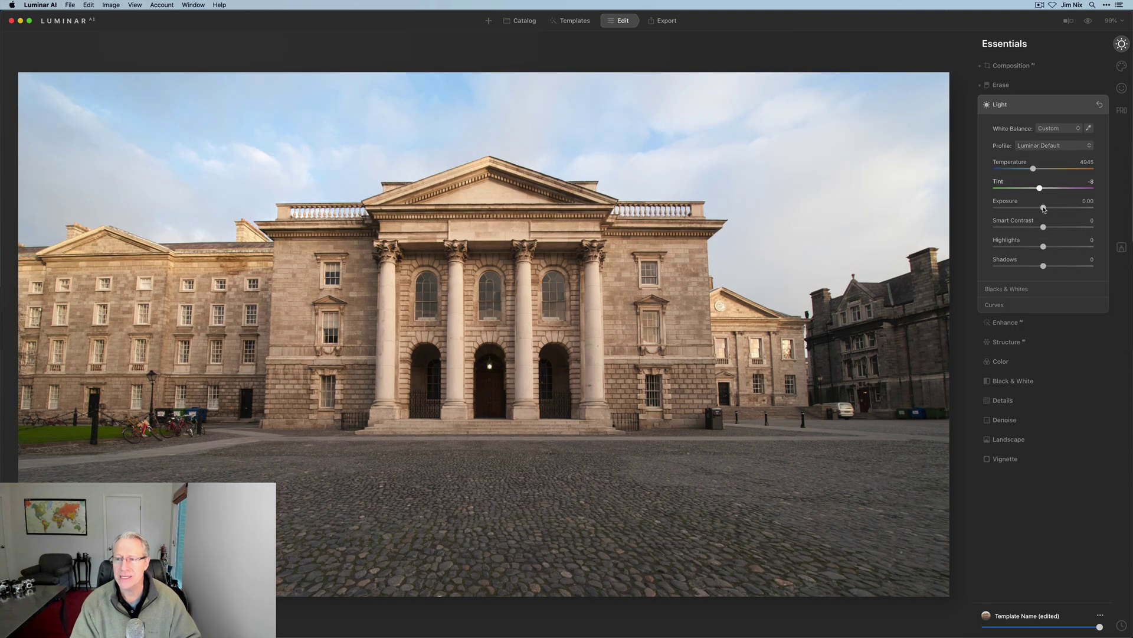
drag(1044, 208, 1052, 267)
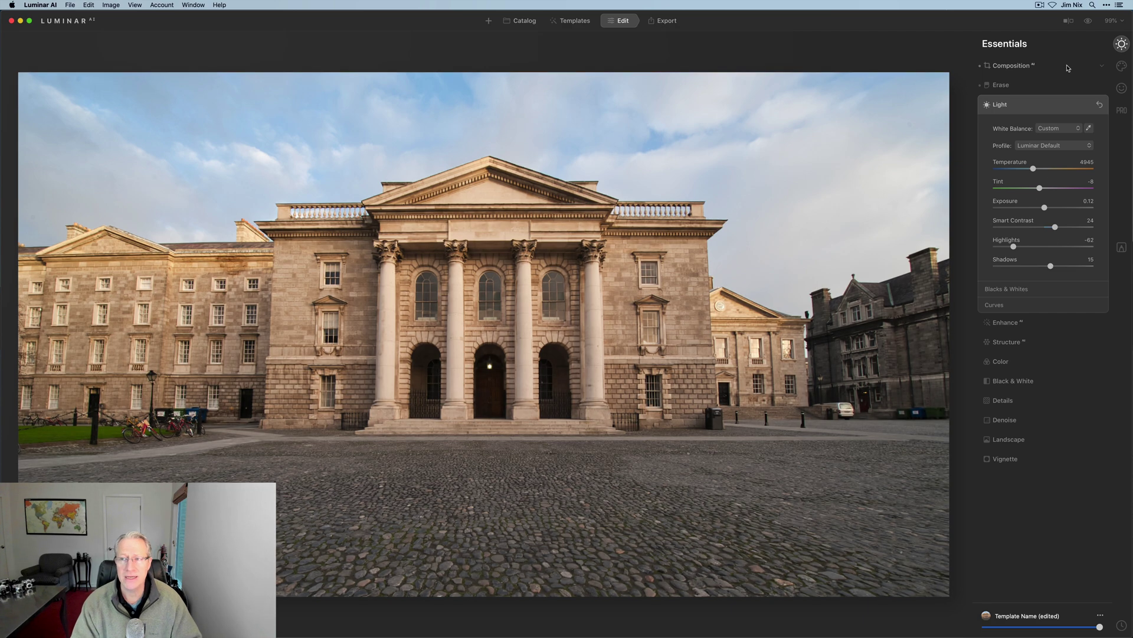
click(1068, 21)
drag(484, 271, 424, 236)
key(backslash)
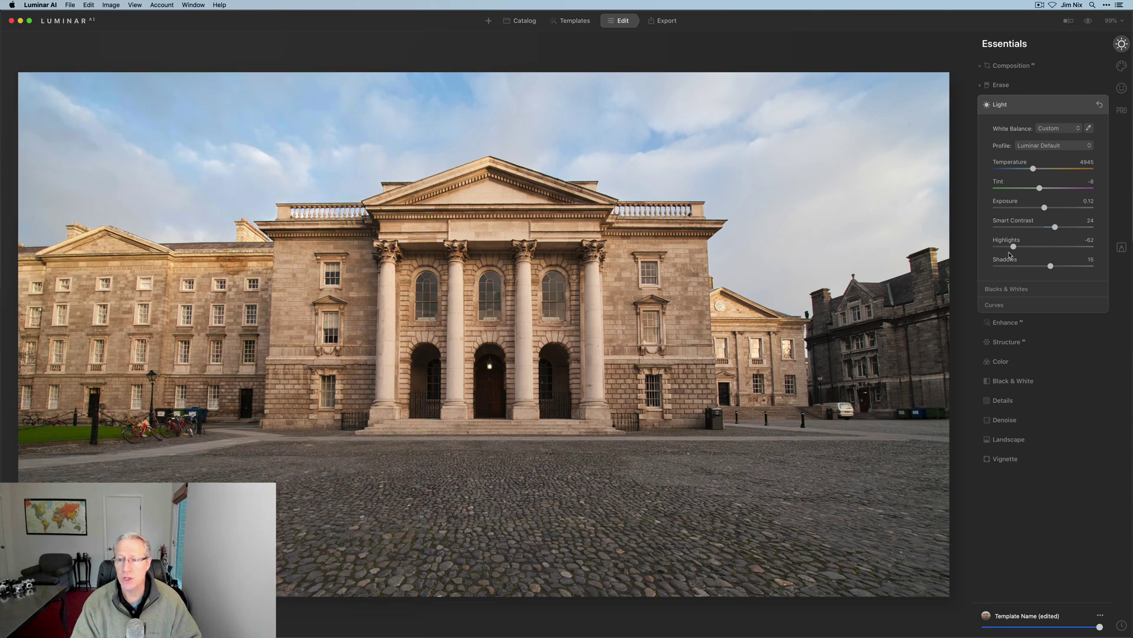
Raise Whites to 8, compare with the original, then reset all Light adjustments.
click(1006, 289)
drag(1044, 311, 1034, 330)
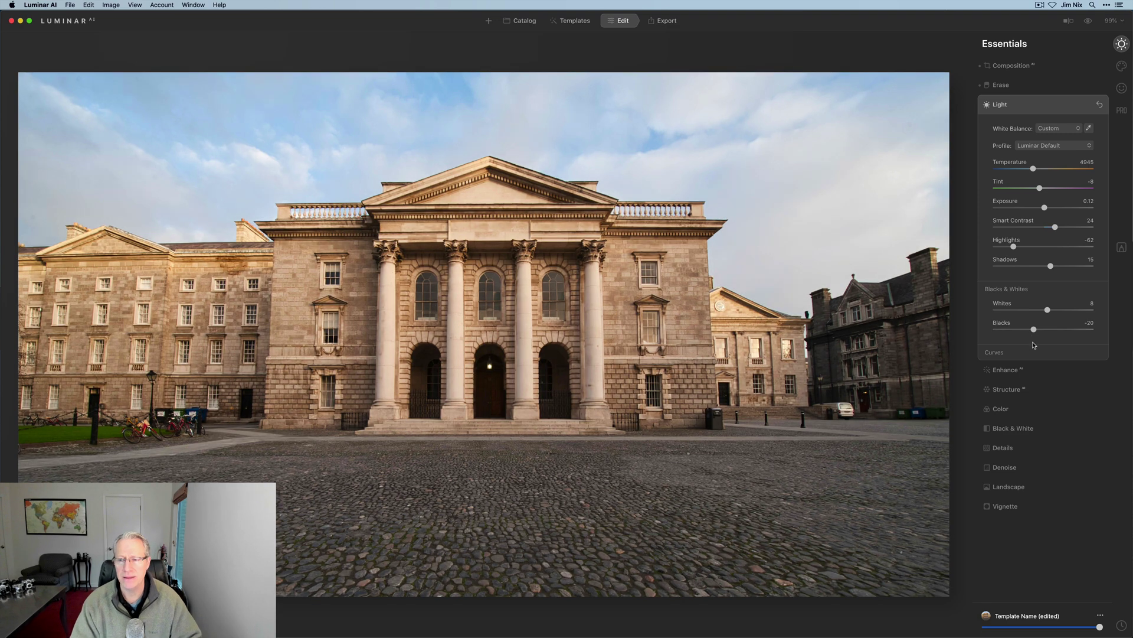
click(1034, 350)
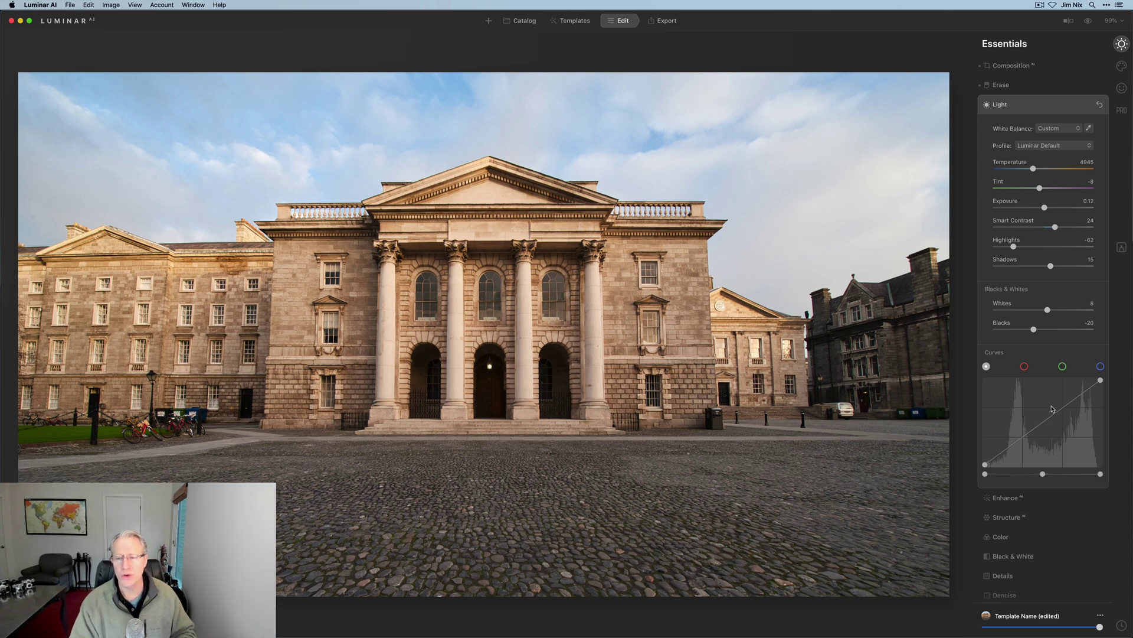
click(1069, 21)
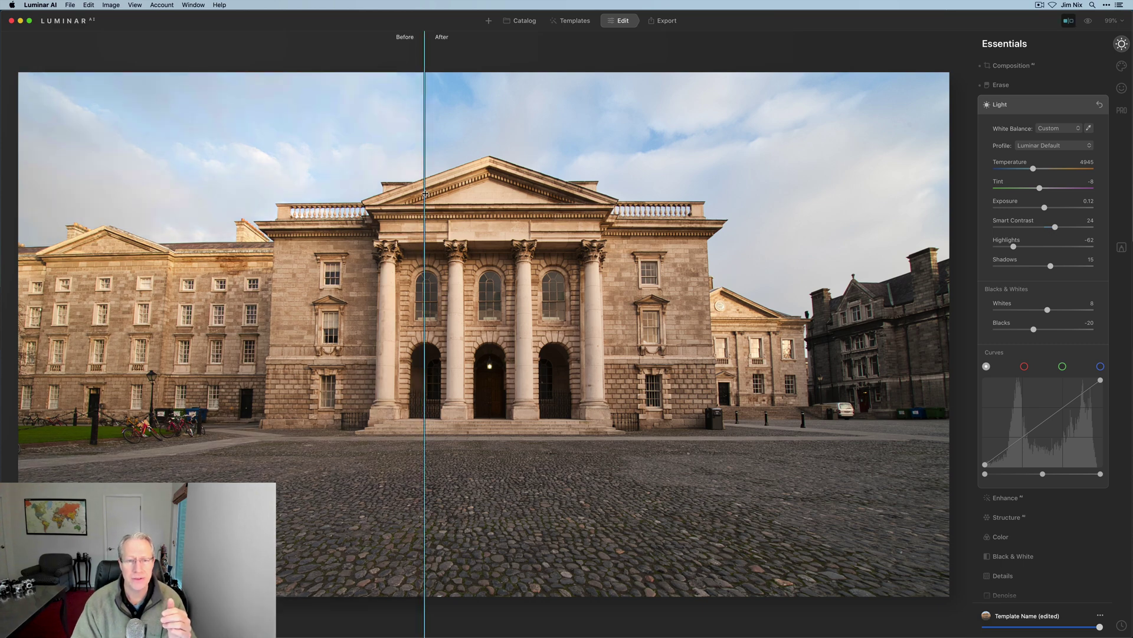
mouse_move(425, 193)
mouse_down()
mouse_move(663, 189)
mouse_move(411, 184)
mouse_up()
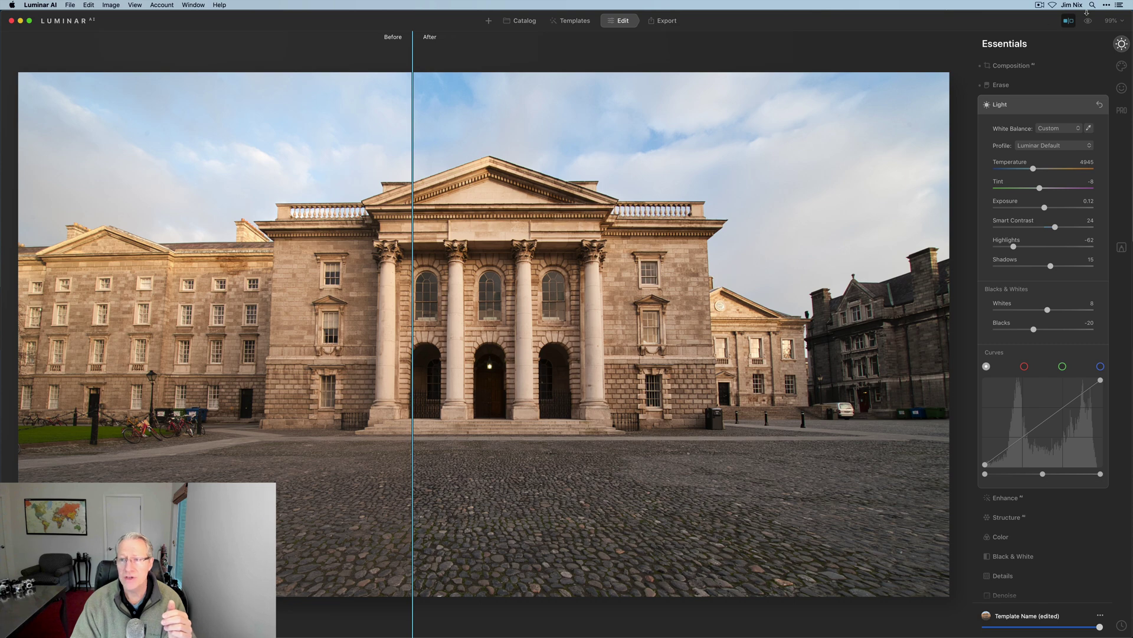
click(1069, 21)
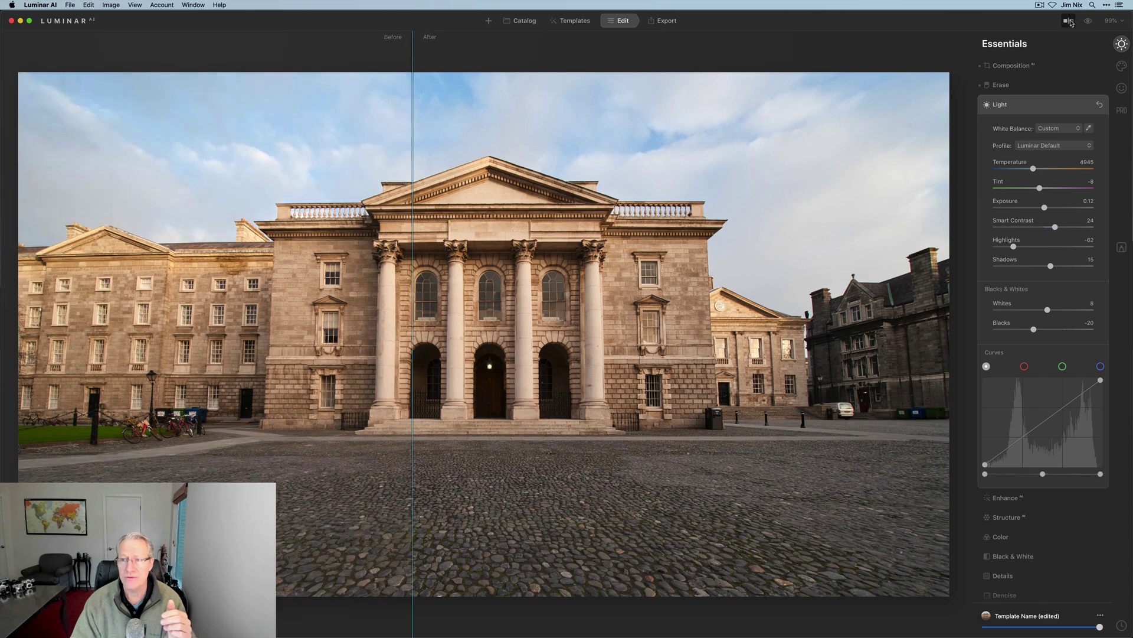
click(1101, 106)
Set Enhance Accent to 79, compare it on and off, and raise Sky Enhancer to 49.
click(1022, 105)
click(1023, 123)
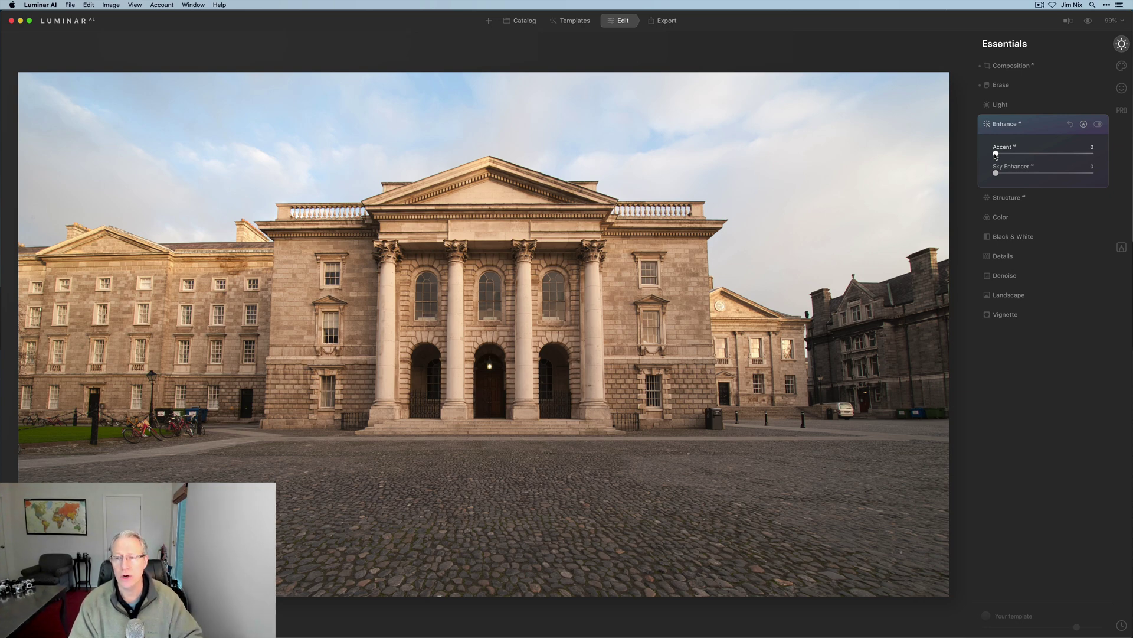
drag(996, 154, 1072, 155)
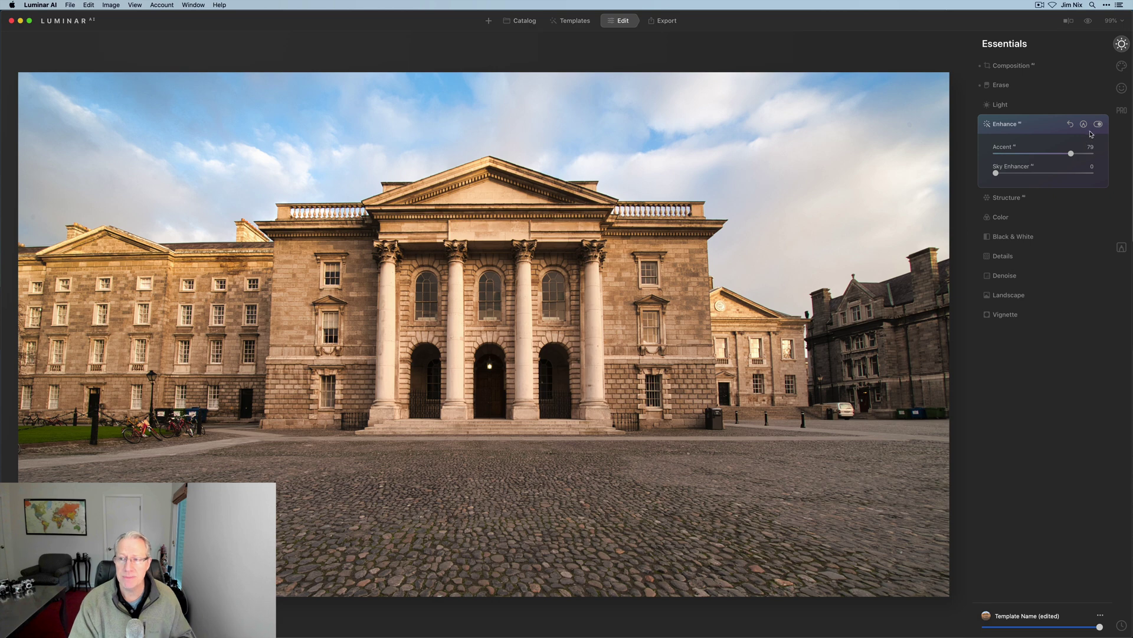
click(1098, 125)
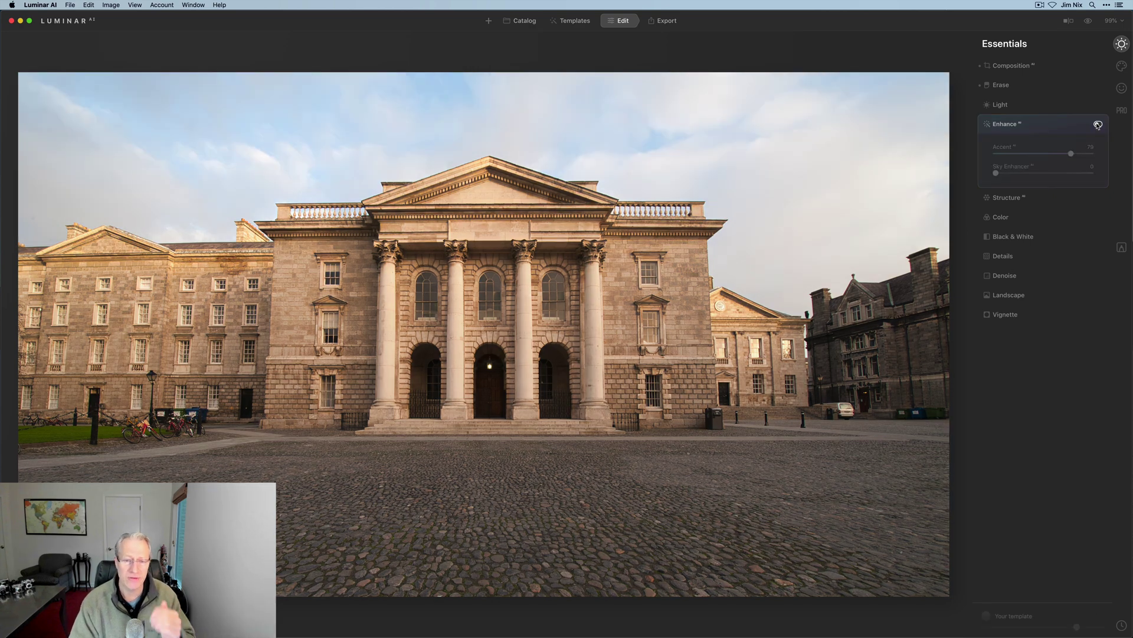
click(1098, 125)
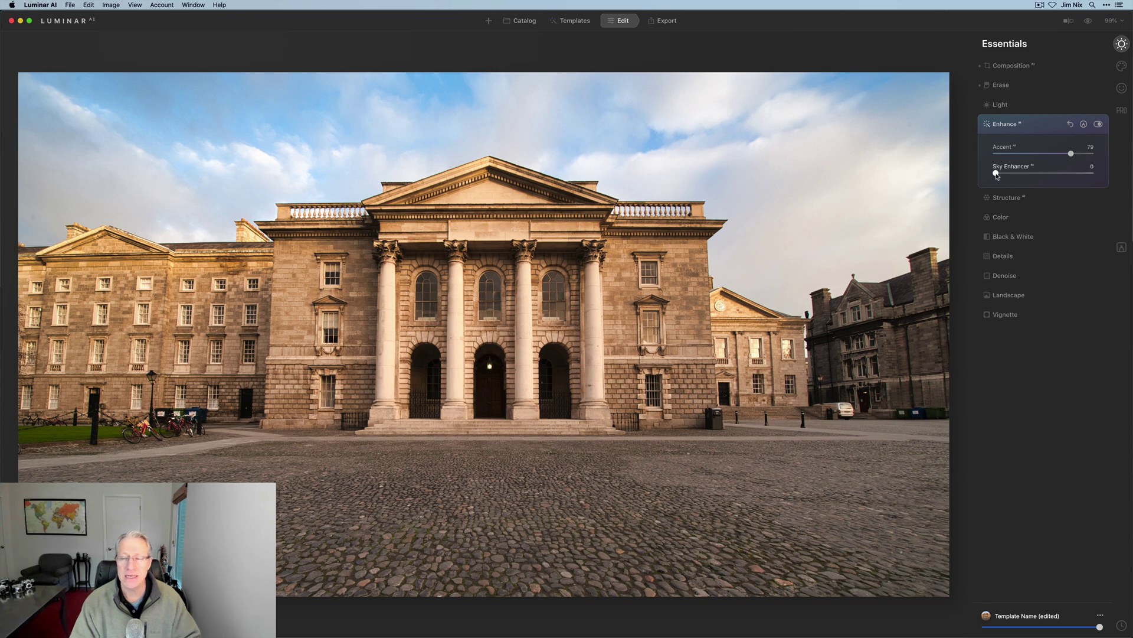
drag(996, 173, 1043, 176)
Reset Enhance, then try Structure Amount, Boost 49 and Amount -100, resetting Structure to zero.
click(1070, 124)
click(1007, 143)
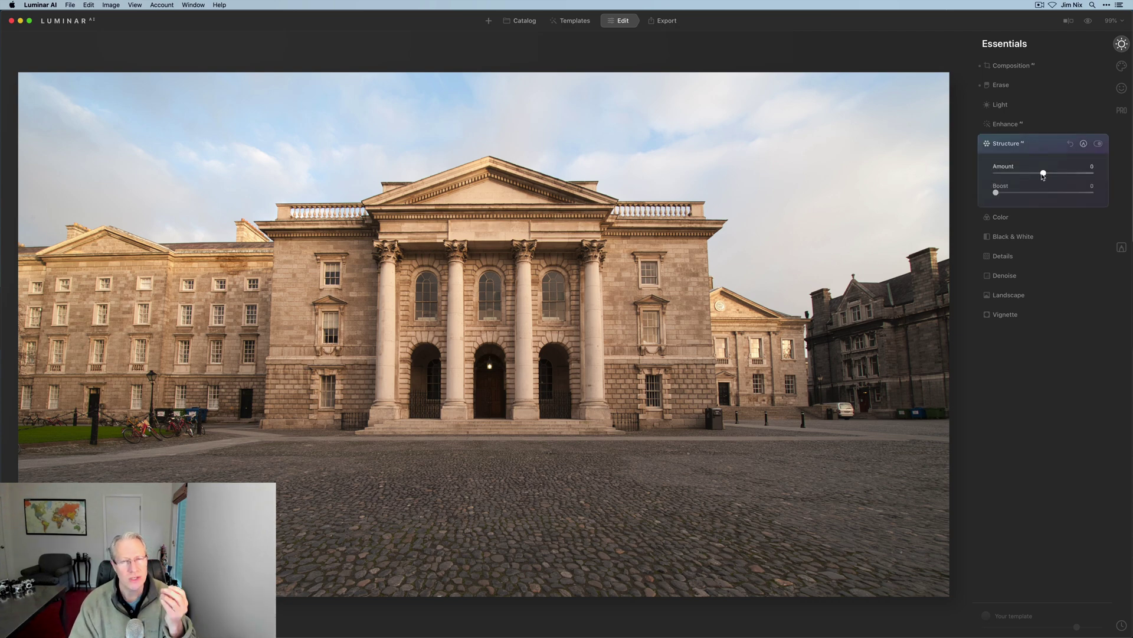
drag(1043, 175, 1074, 176)
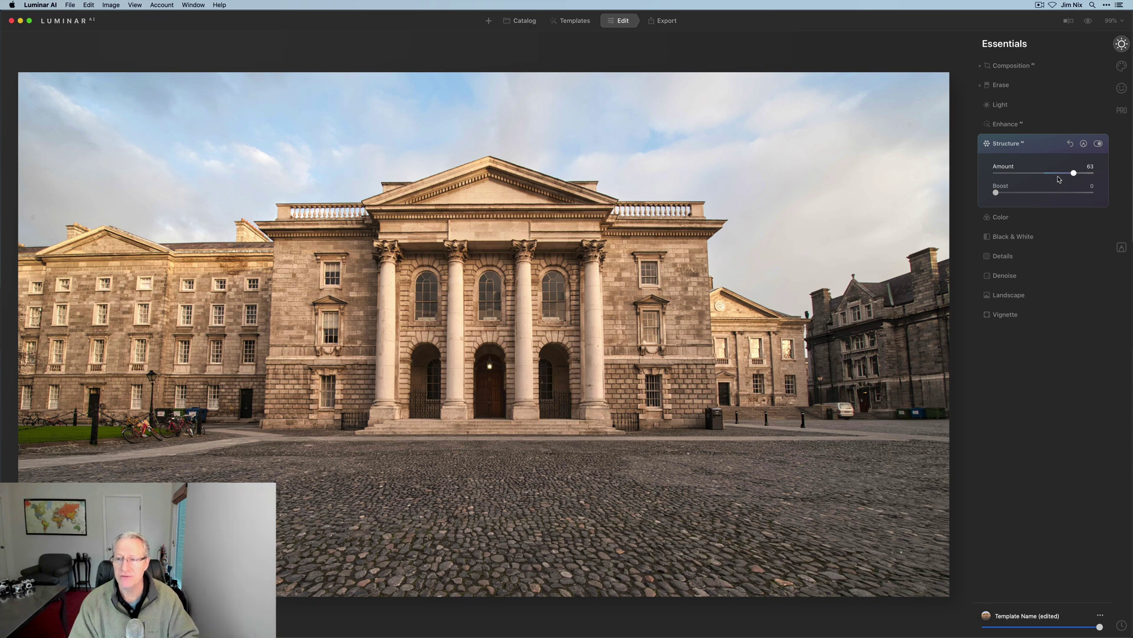
drag(996, 193, 1046, 196)
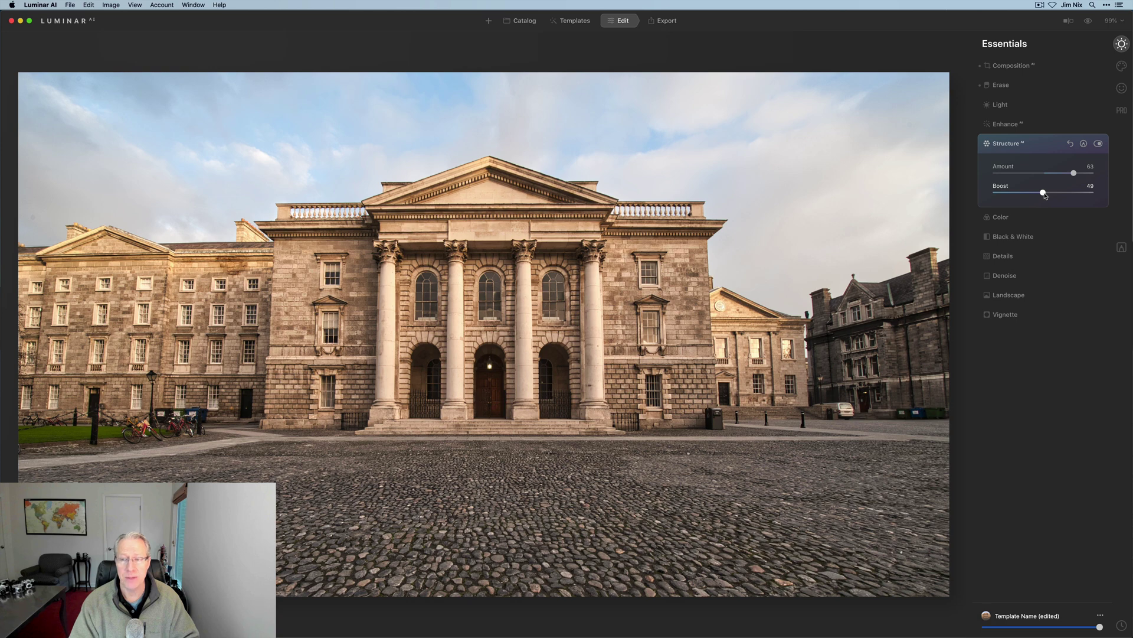
click(1070, 143)
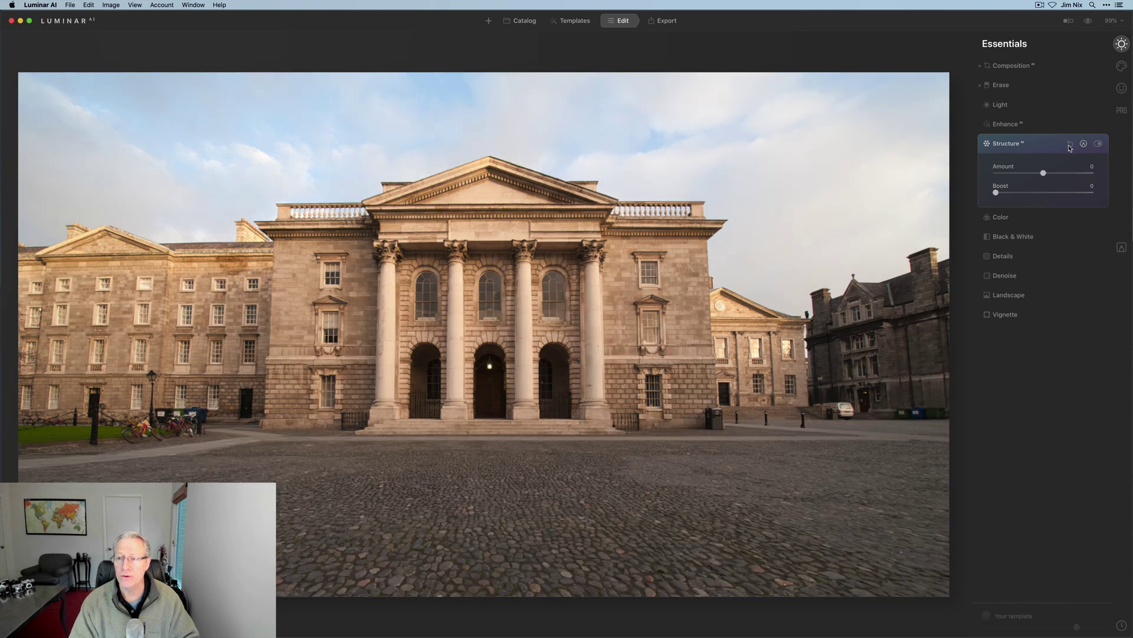
drag(1044, 175, 990, 175)
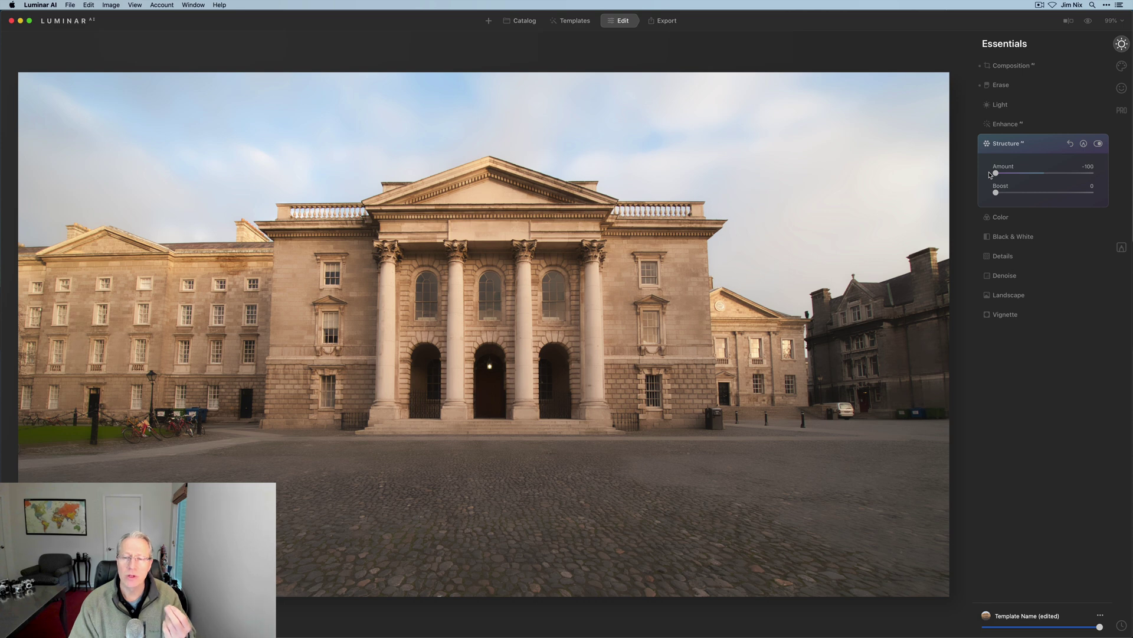
click(1071, 143)
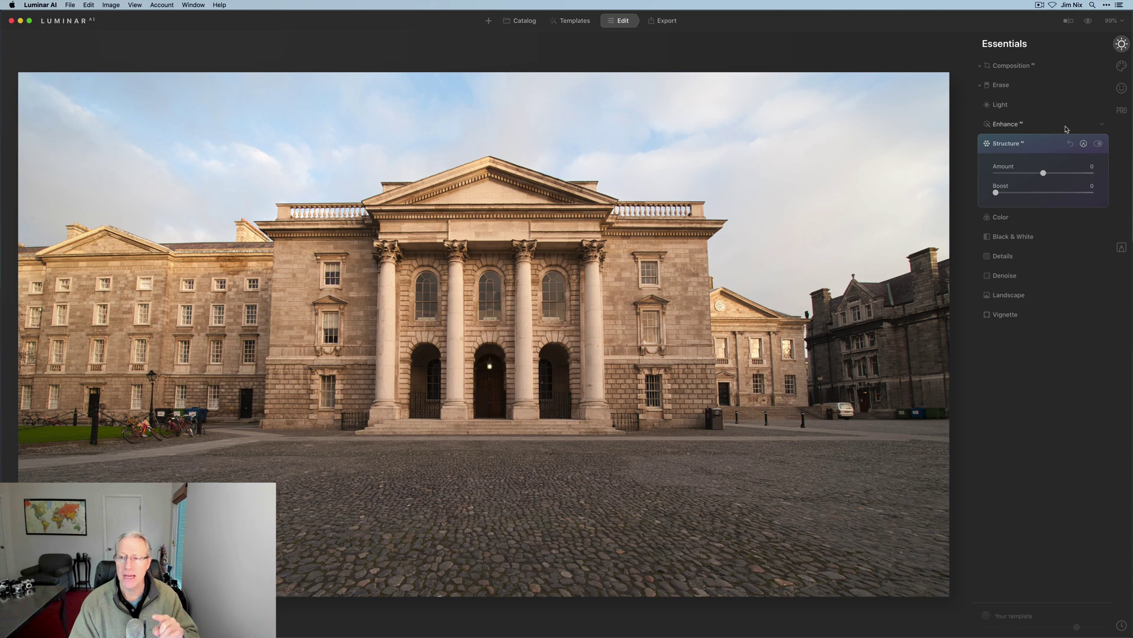
Show and hide Structure's paint-mask options, then expand the Color adjustments.
click(1083, 145)
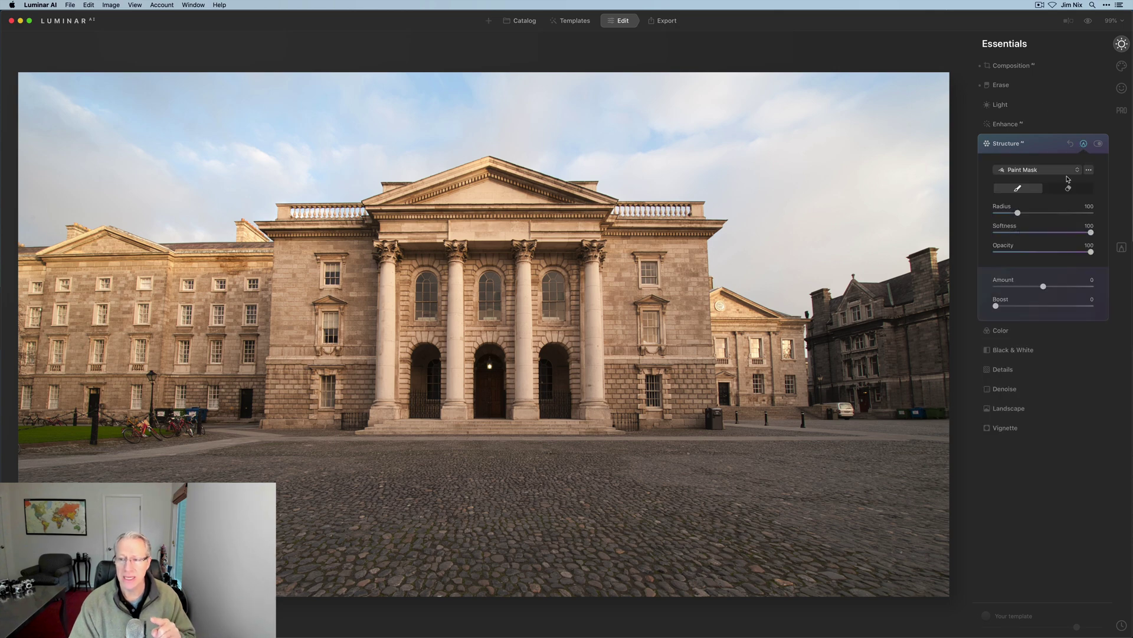
click(1084, 144)
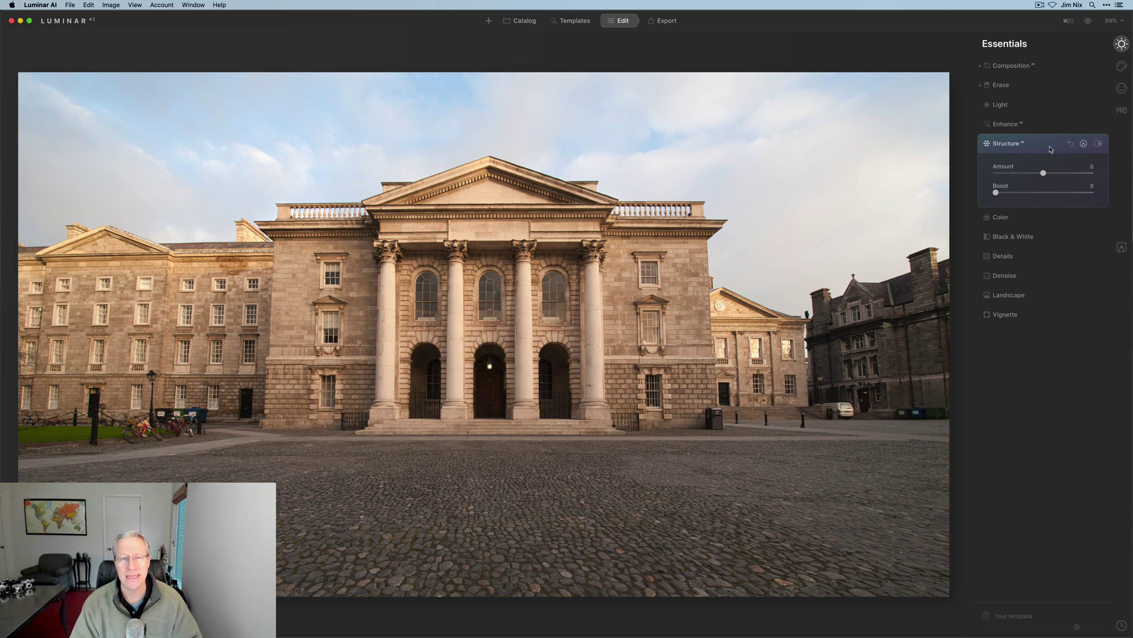
click(1039, 216)
drag(1049, 203, 1062, 213)
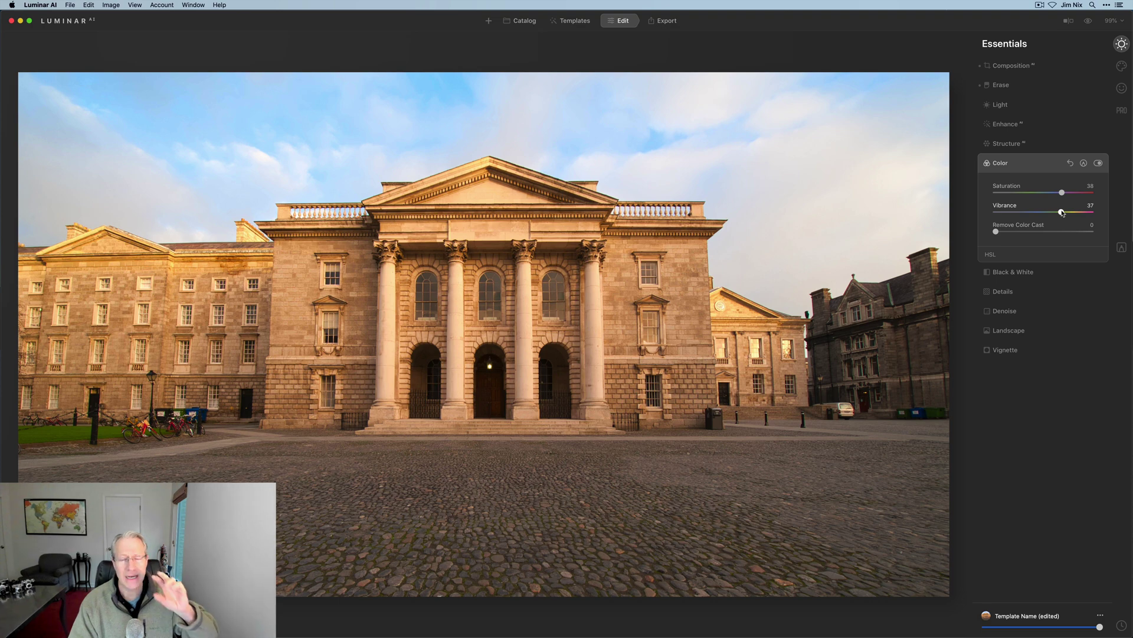
click(1070, 163)
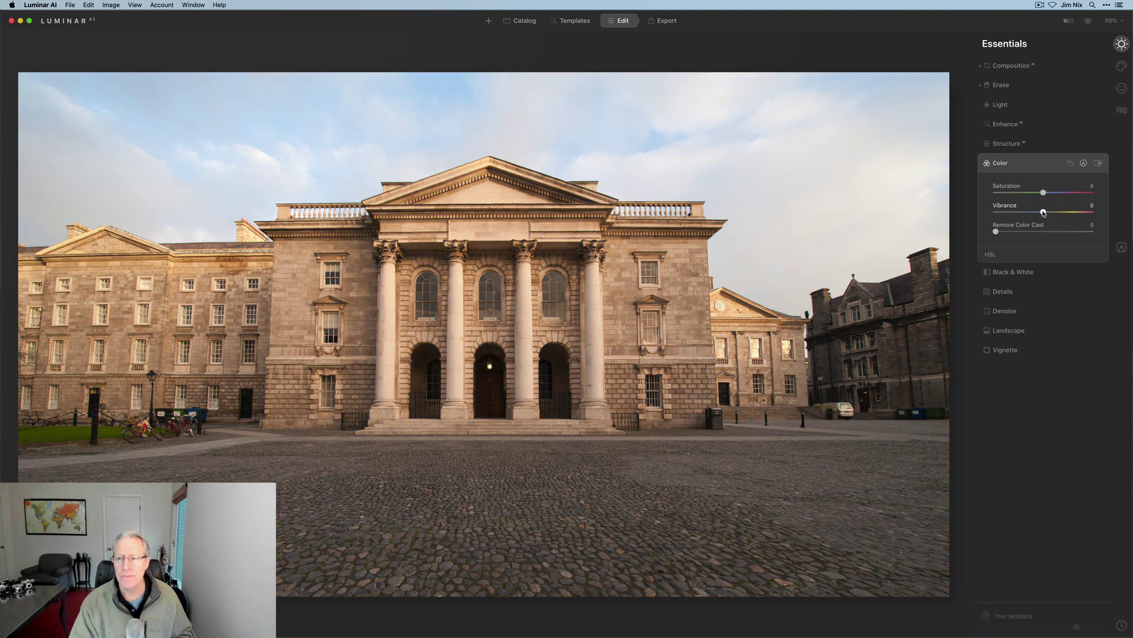
drag(1043, 212, 1065, 213)
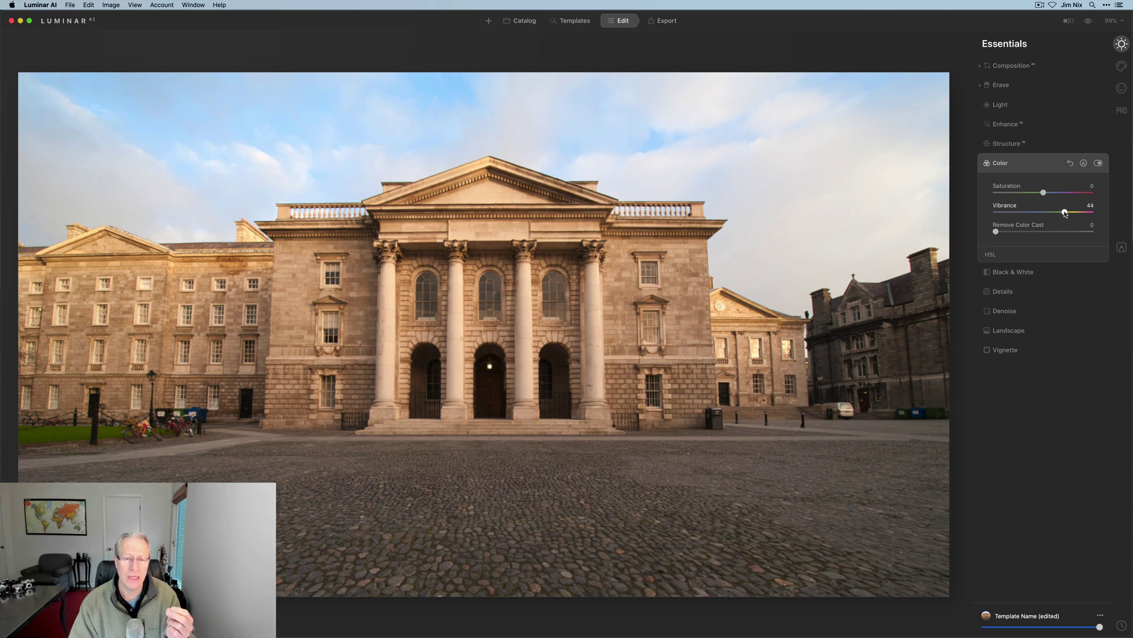
click(1070, 163)
drag(1043, 193, 1068, 196)
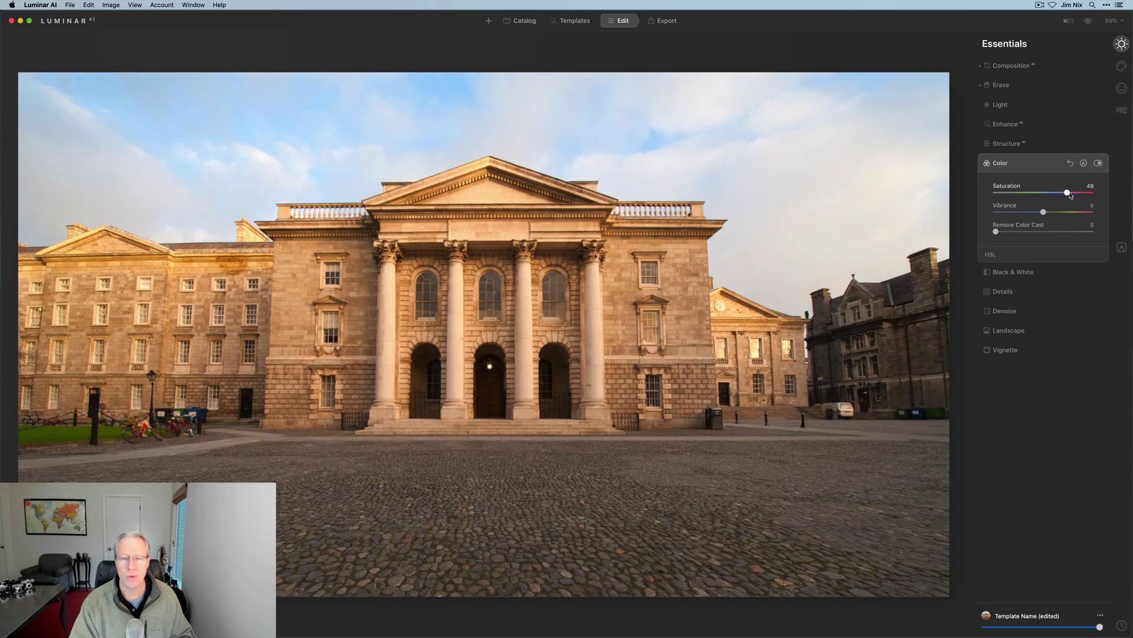
click(1070, 163)
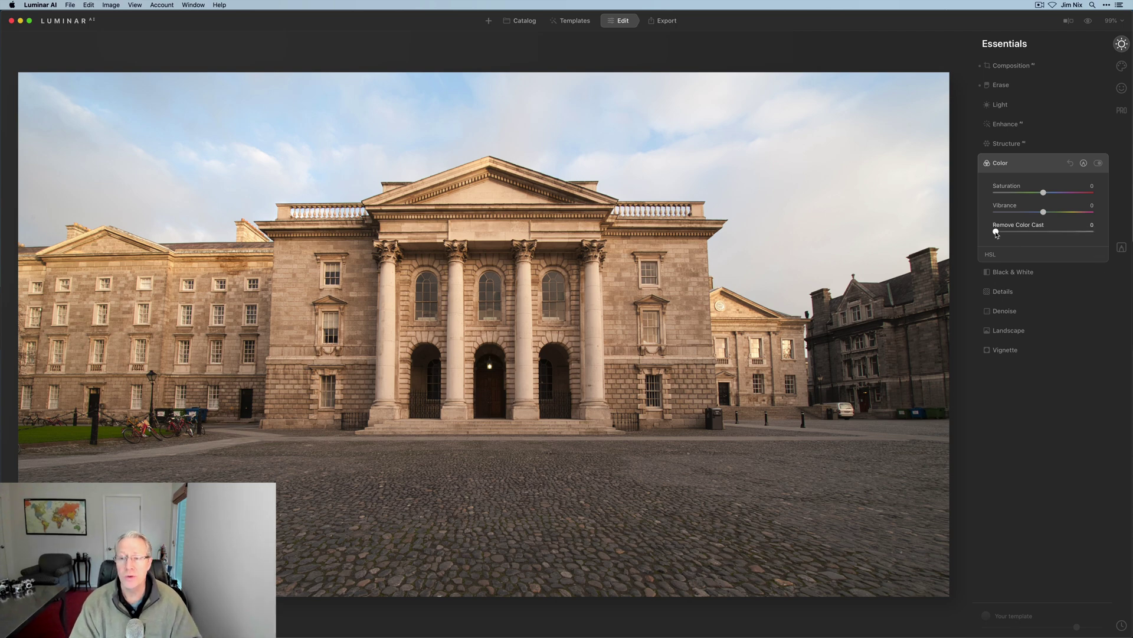
click(1000, 232)
drag(1002, 234, 1070, 228)
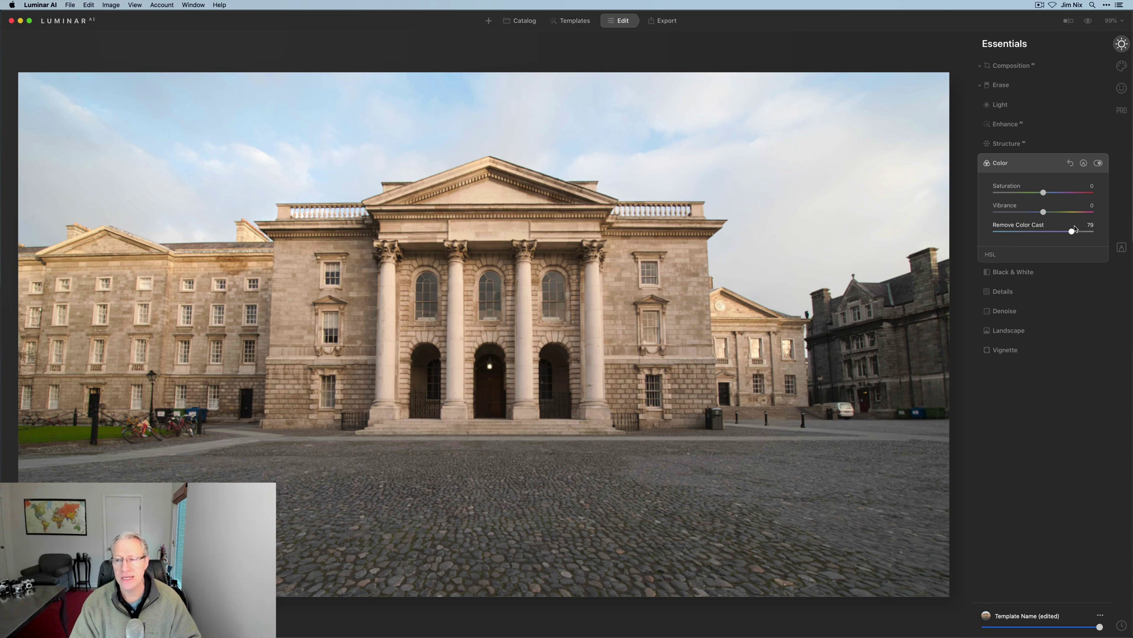
double_click(1069, 230)
Expand HSL in Hue mode and shift the orange hue.
click(990, 255)
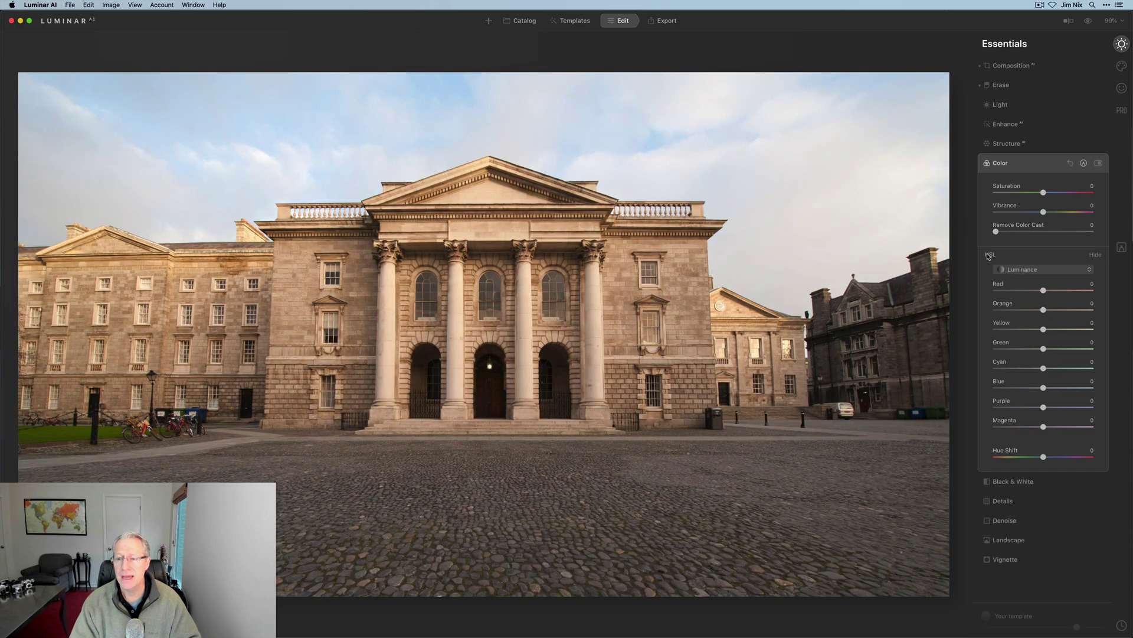
click(1037, 271)
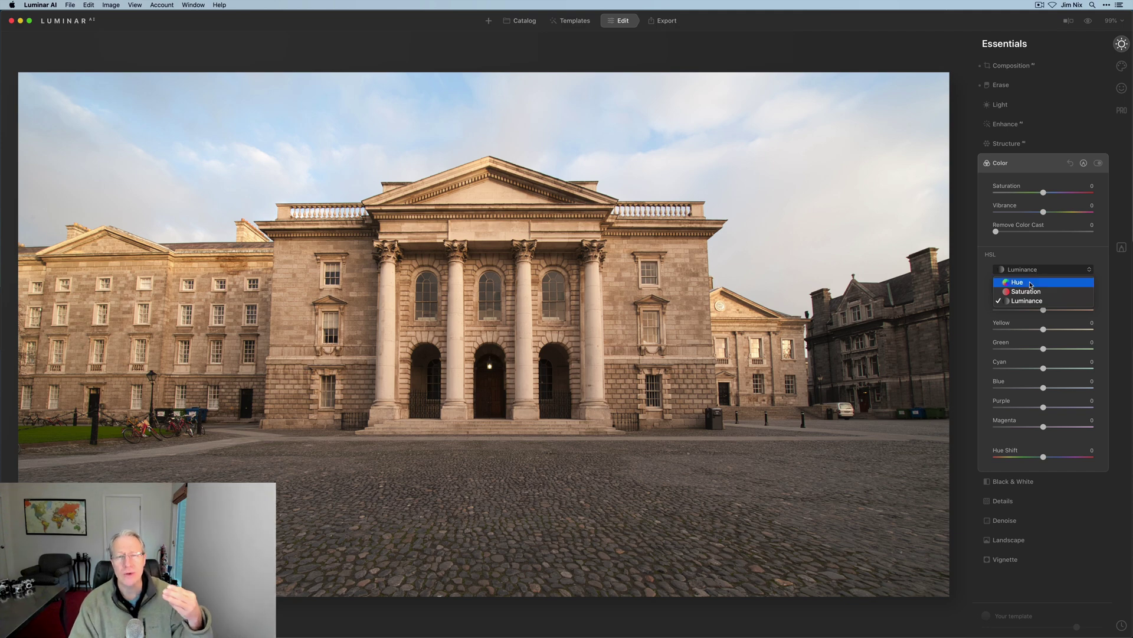
click(1031, 284)
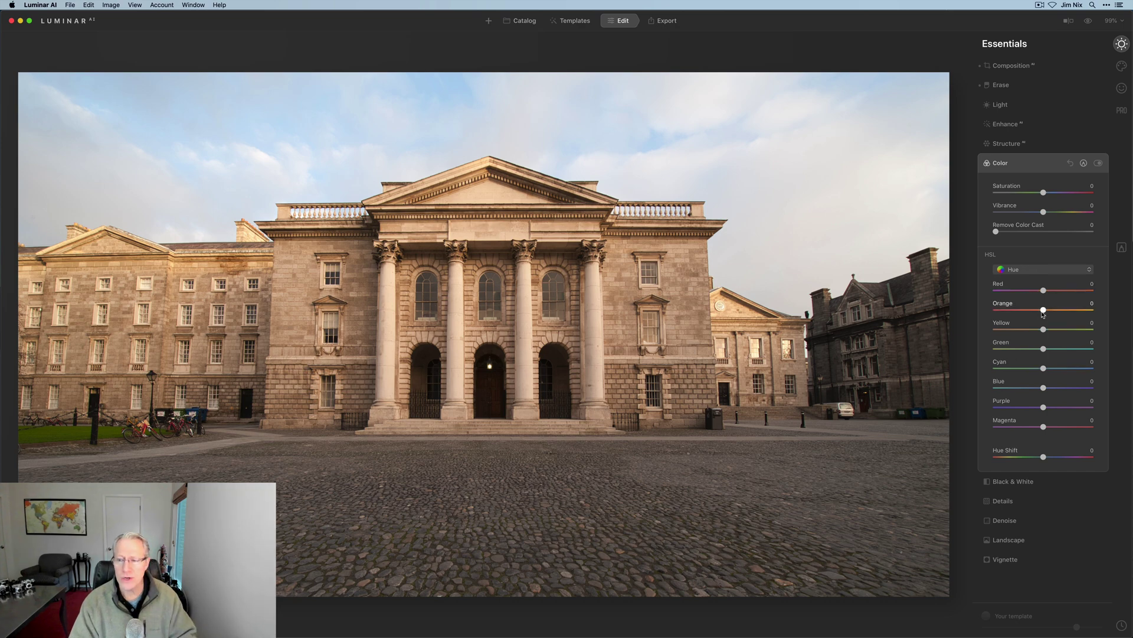
mouse_move(1043, 312)
mouse_down()
mouse_move(1090, 311)
mouse_move(989, 314)
mouse_move(1040, 311)
mouse_up()
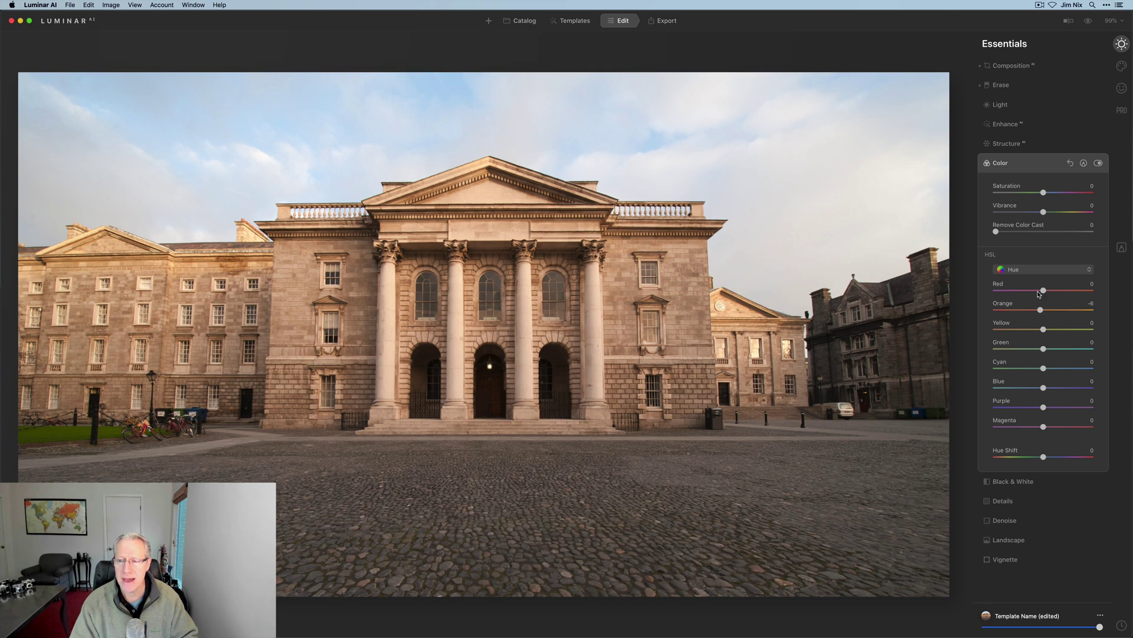
Set Orange Saturation to -100, then brighten Orange in Luminance mode.
click(1038, 270)
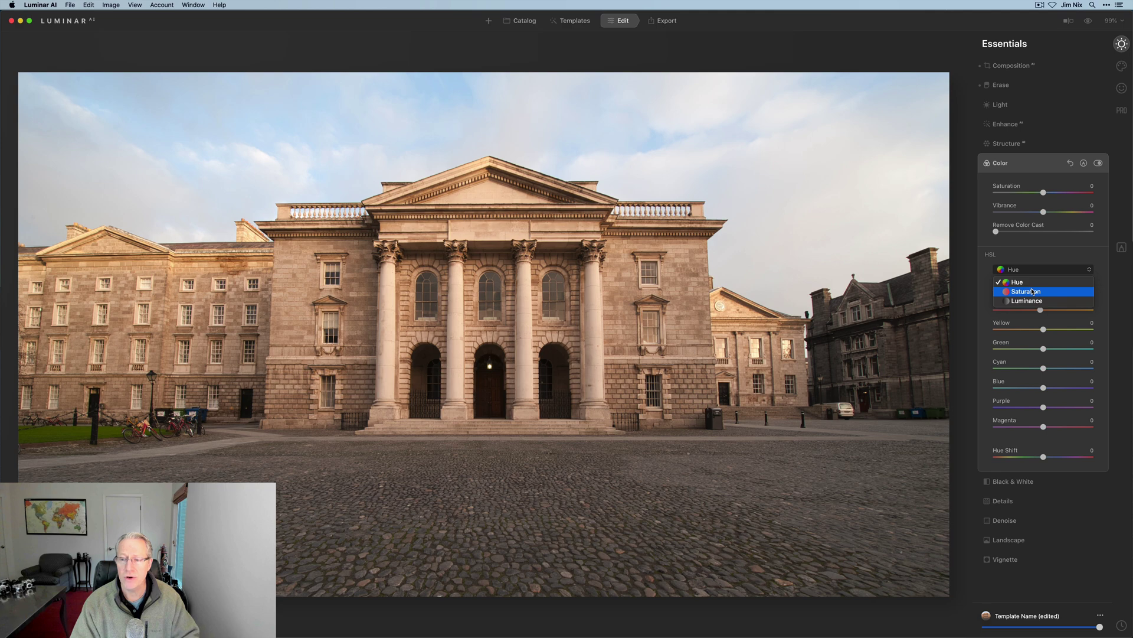
click(1027, 291)
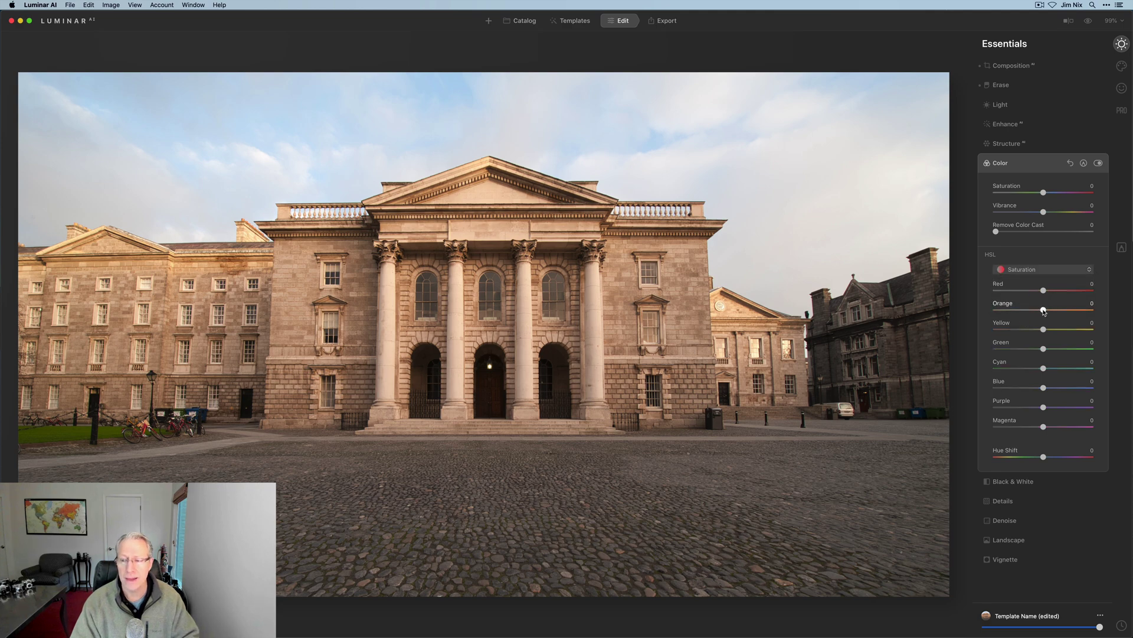
mouse_move(1044, 311)
mouse_down()
mouse_move(1063, 311)
mouse_move(986, 300)
mouse_move(1036, 310)
mouse_up()
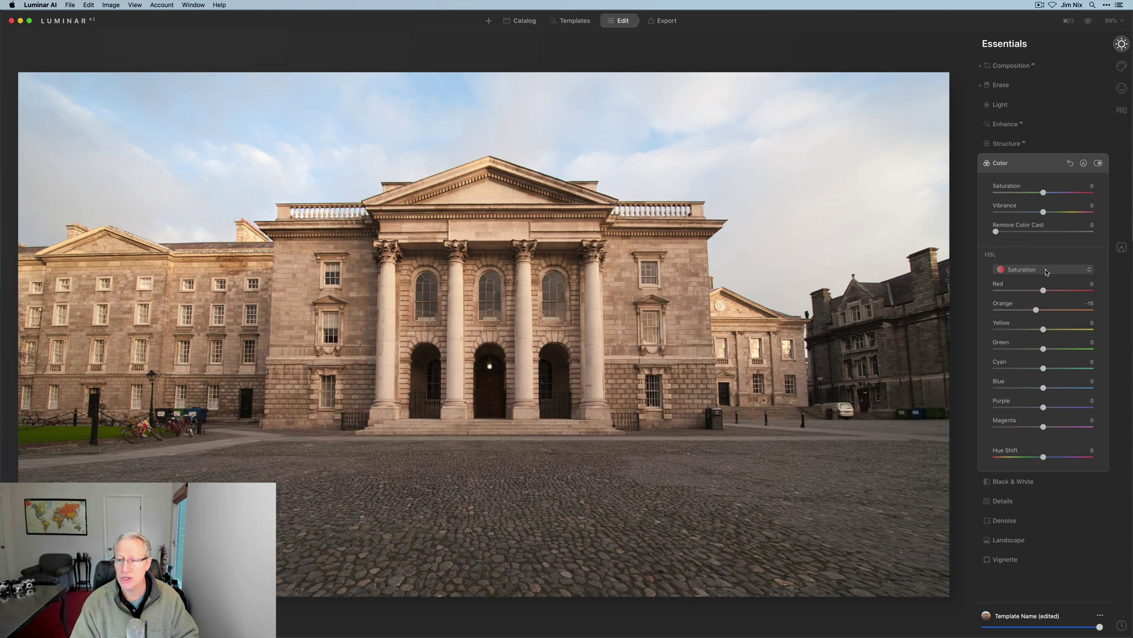
click(1038, 270)
click(1021, 293)
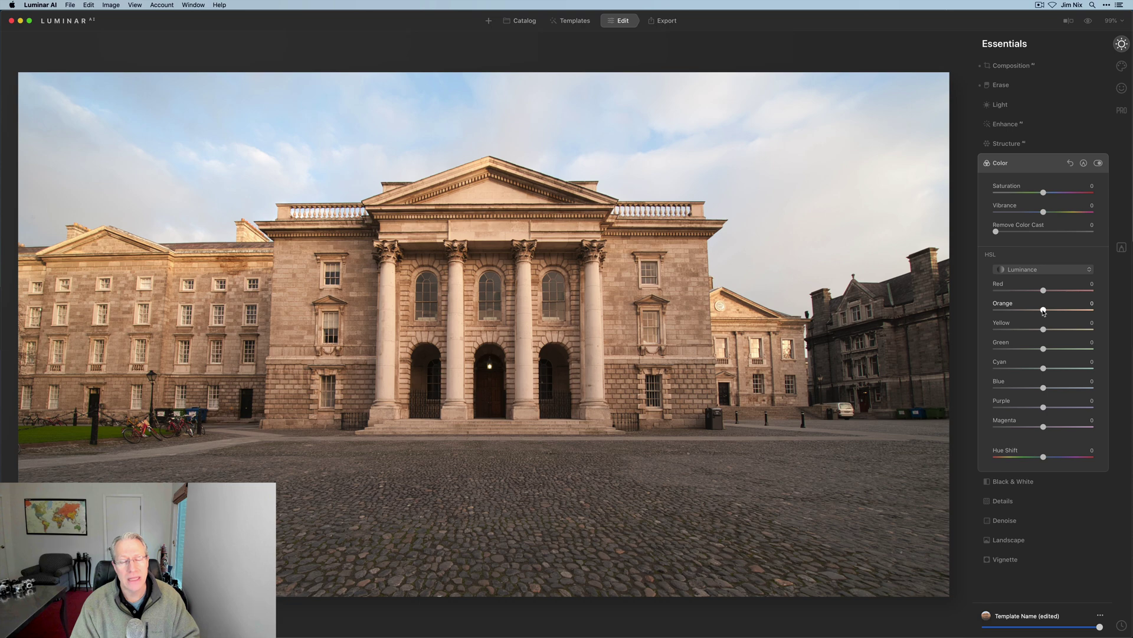
drag(1043, 312, 1004, 308)
Reset every Color slider to 0 and collapse the Color tool.
click(1043, 163)
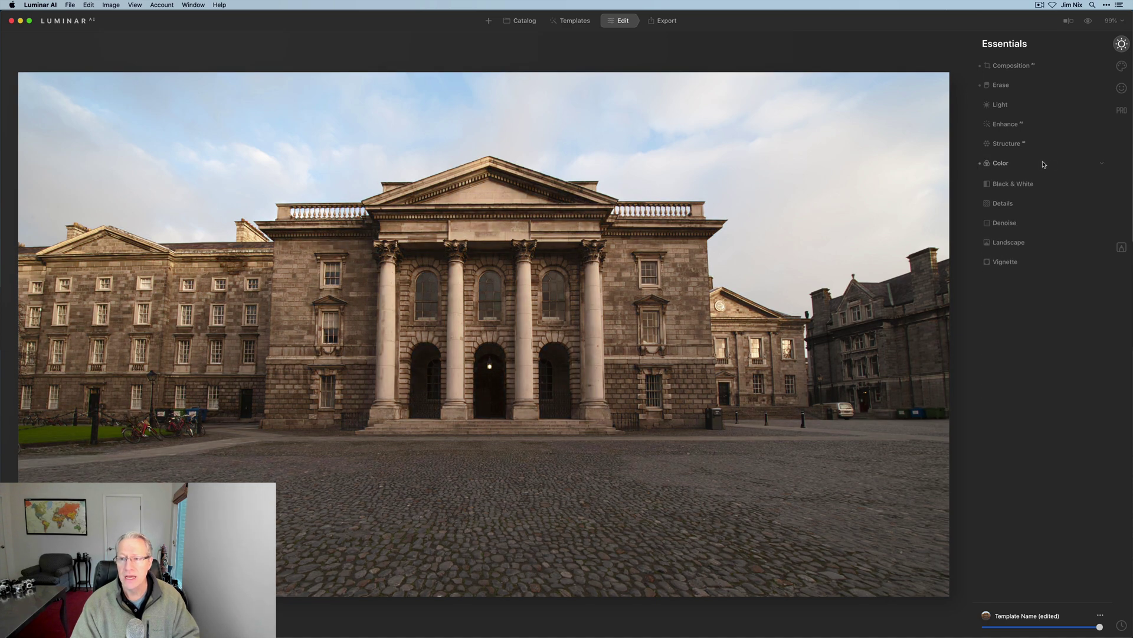
click(1043, 164)
click(1071, 163)
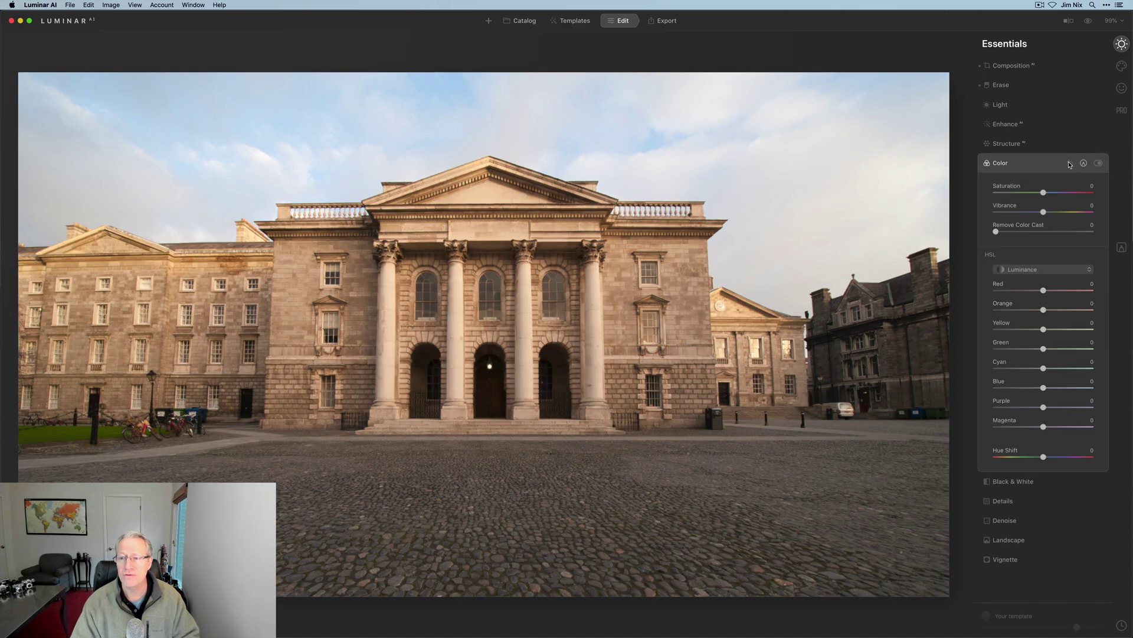
click(1043, 164)
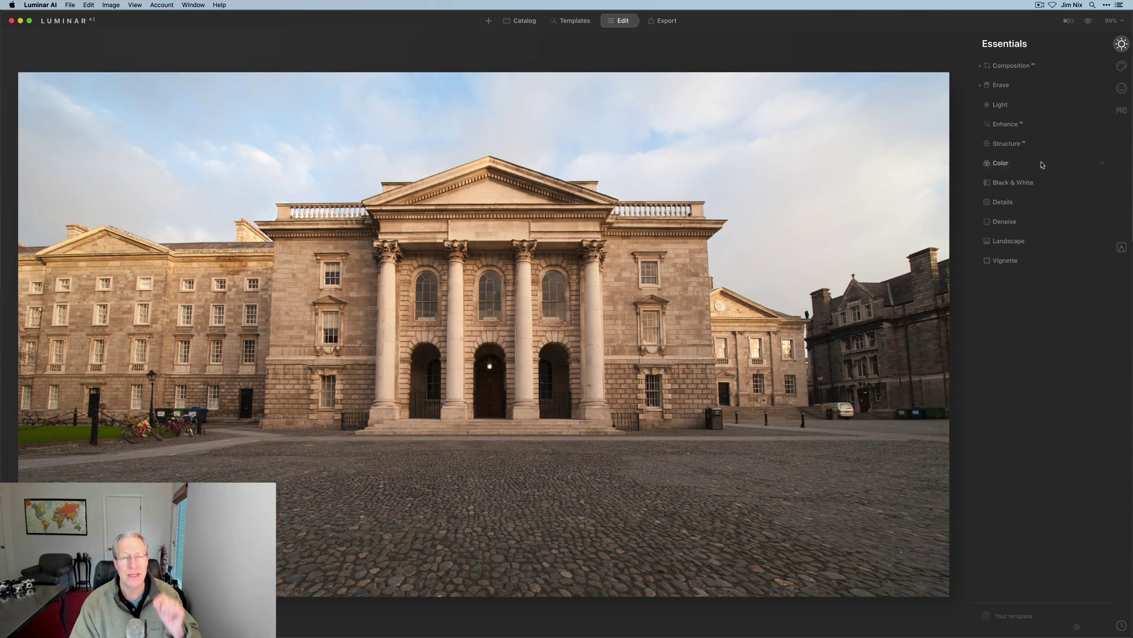
Try a B&W conversion with Red -100, Yellow -100 and Blue 100, then reset it to colour.
click(1023, 183)
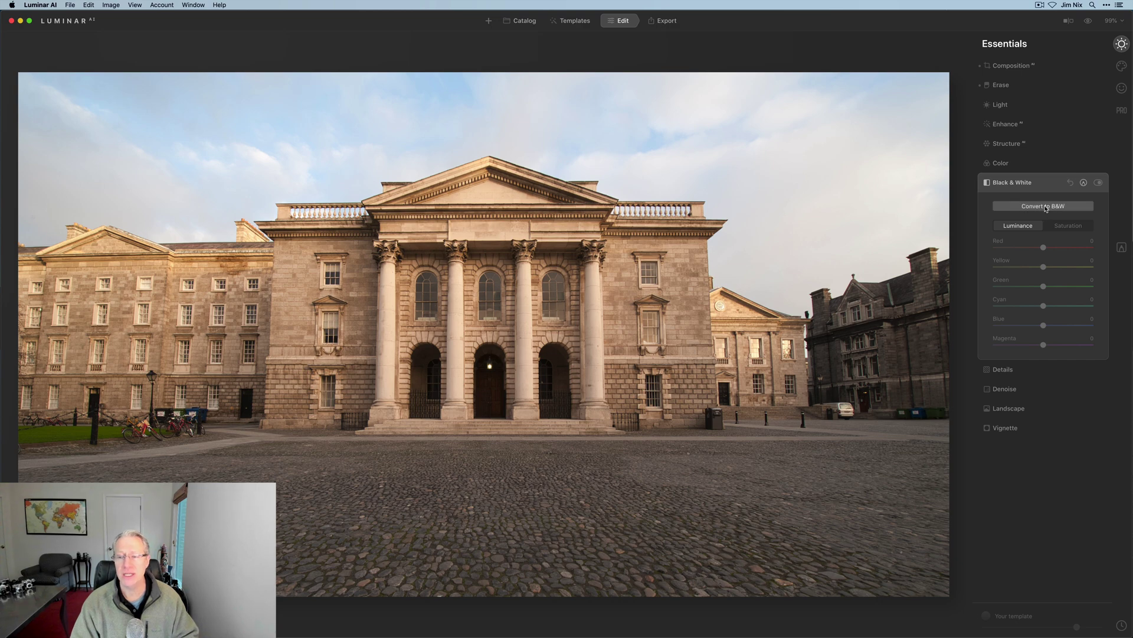
click(1046, 209)
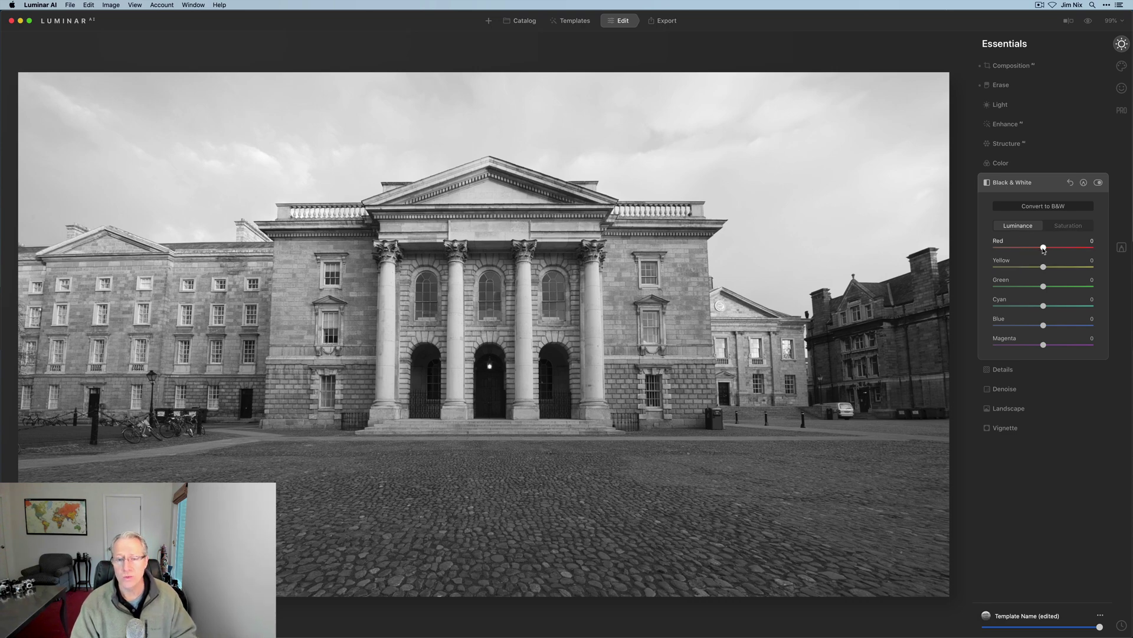
drag(1044, 248, 942, 246)
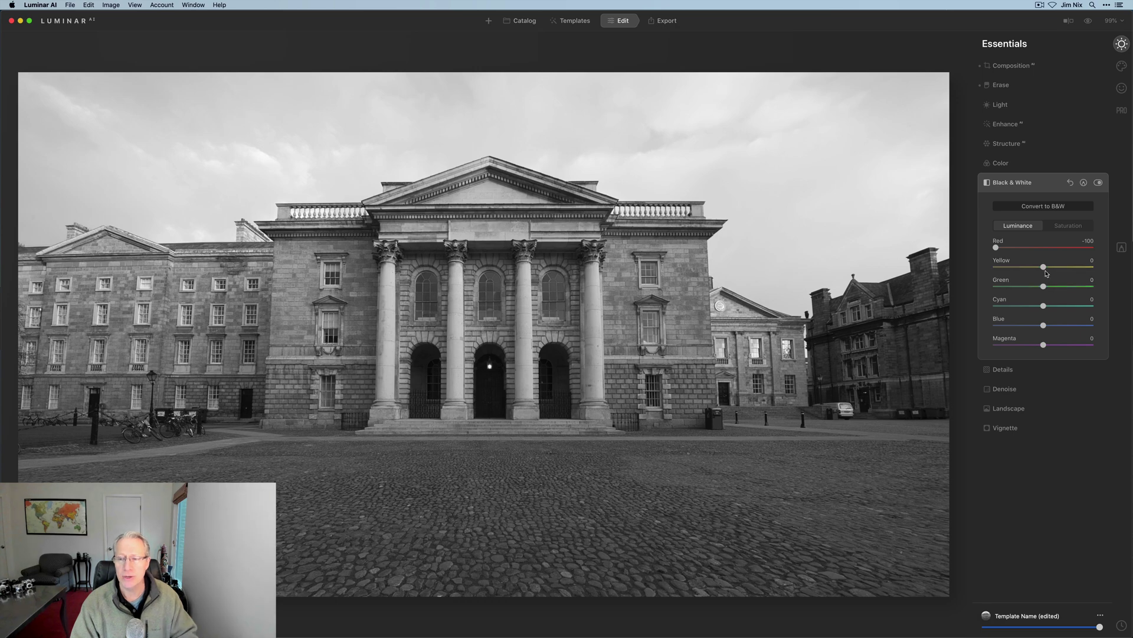
drag(1044, 267, 988, 262)
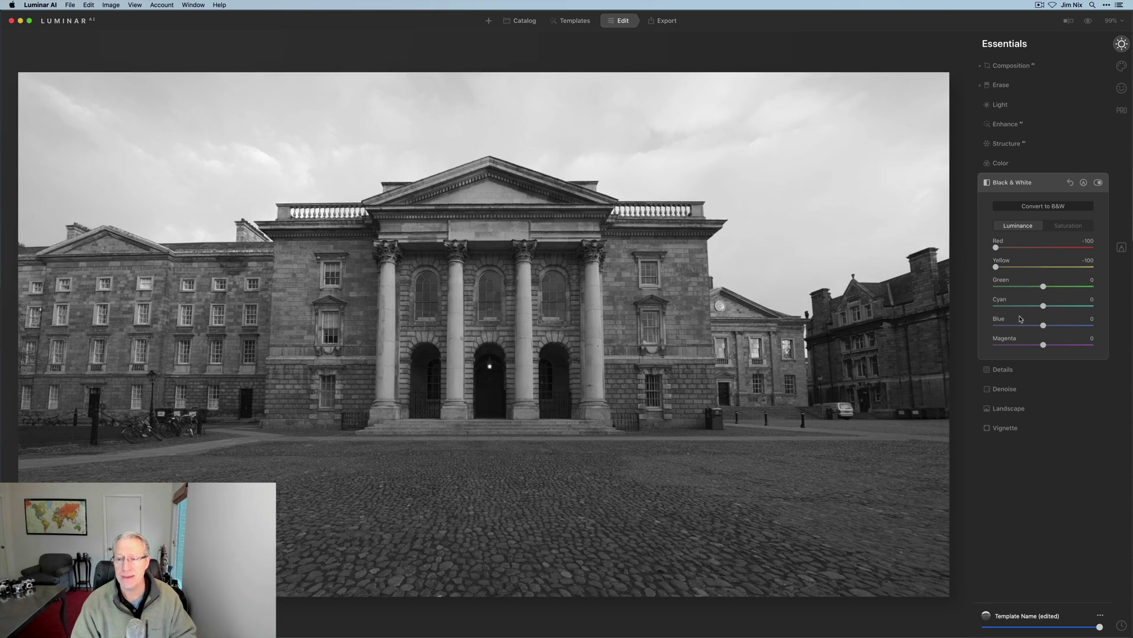
drag(1045, 327, 1093, 327)
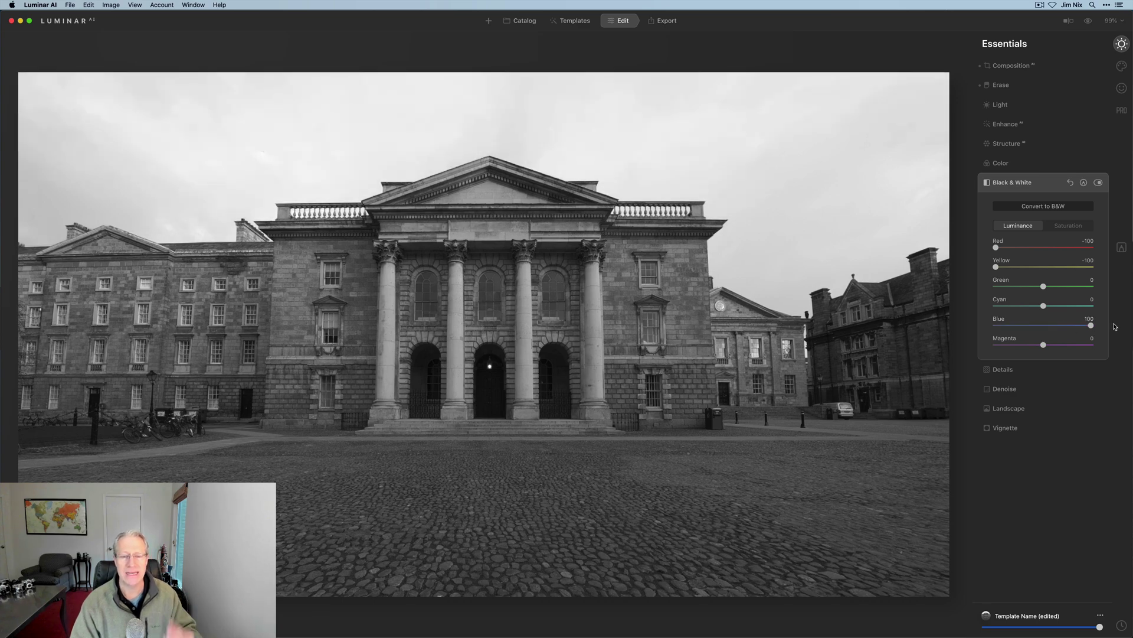
click(1070, 183)
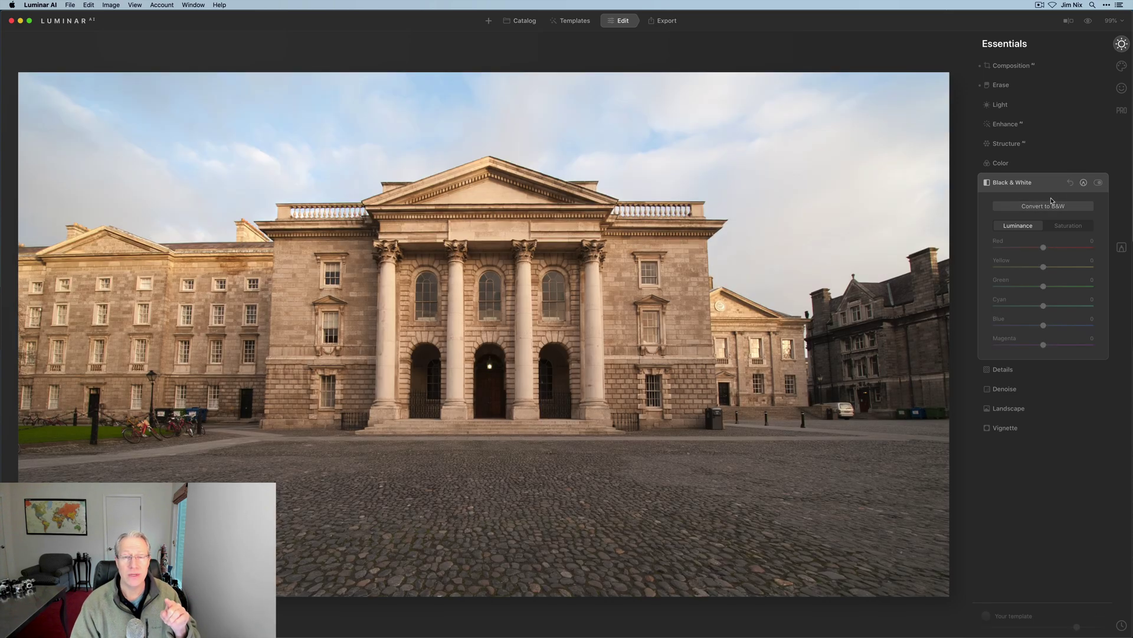
Convert to B&W again and test Red, Yellow and Blue in Saturation mode, resetting Red and Yellow.
click(1051, 204)
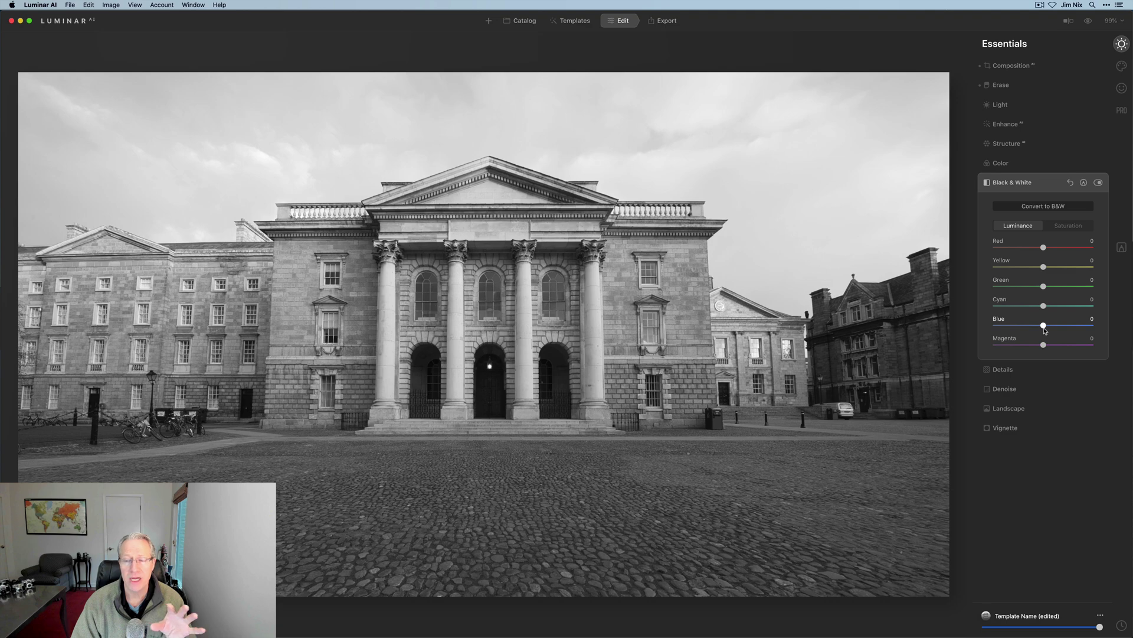
click(1068, 226)
drag(998, 247, 1011, 269)
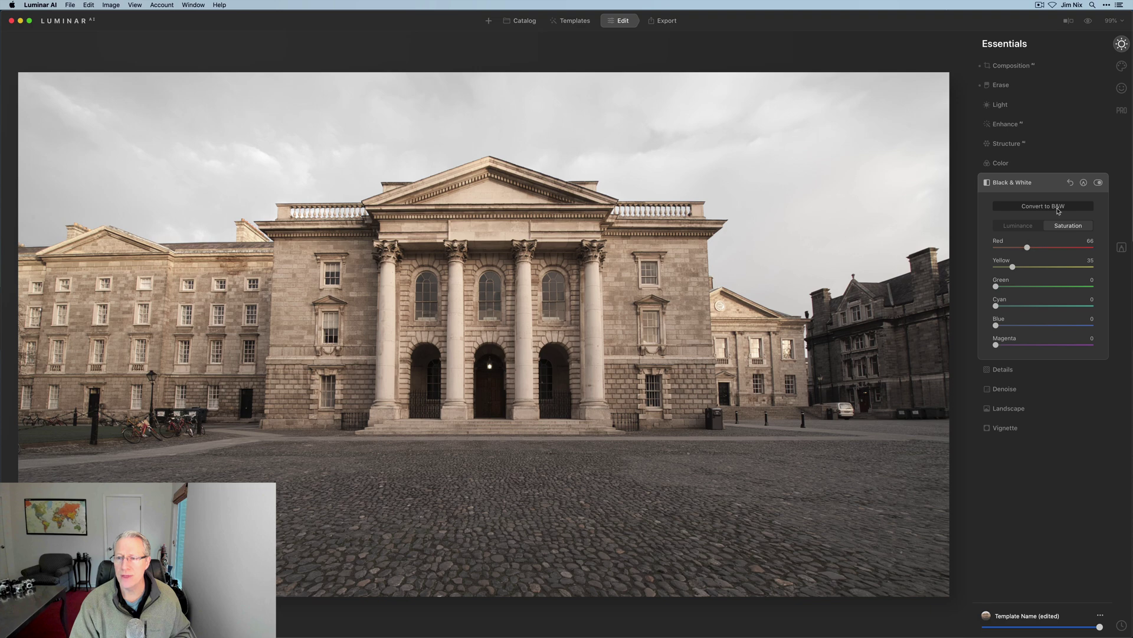
double_click(1002, 242)
double_click(1002, 263)
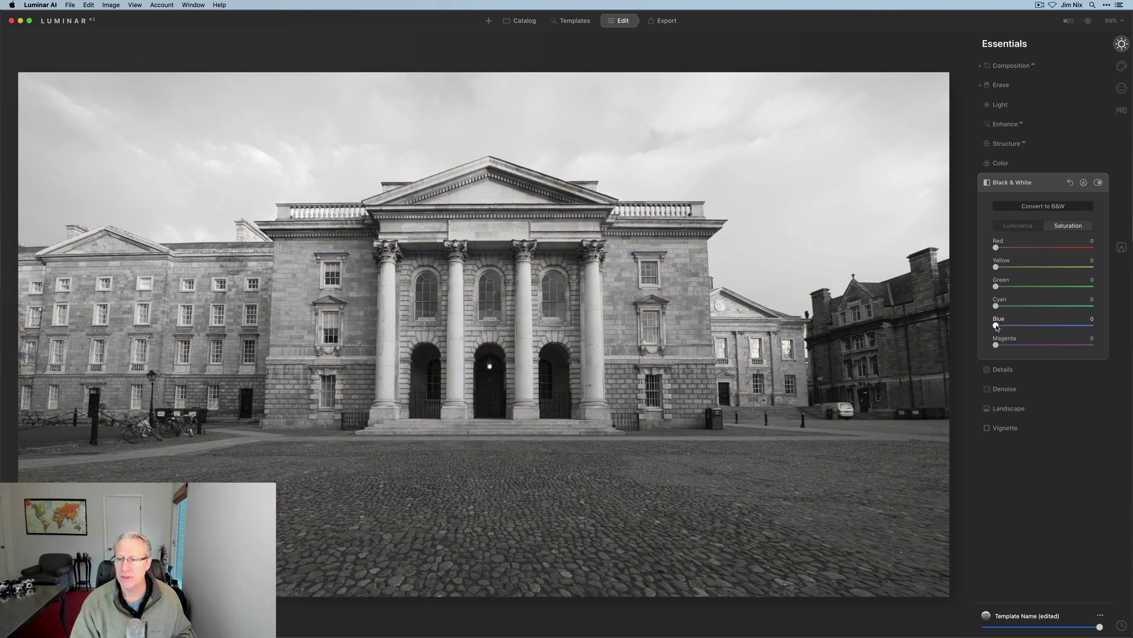
drag(997, 322, 1076, 323)
Return the photo to colour, open the Details tool and zoom to 200%.
click(1069, 183)
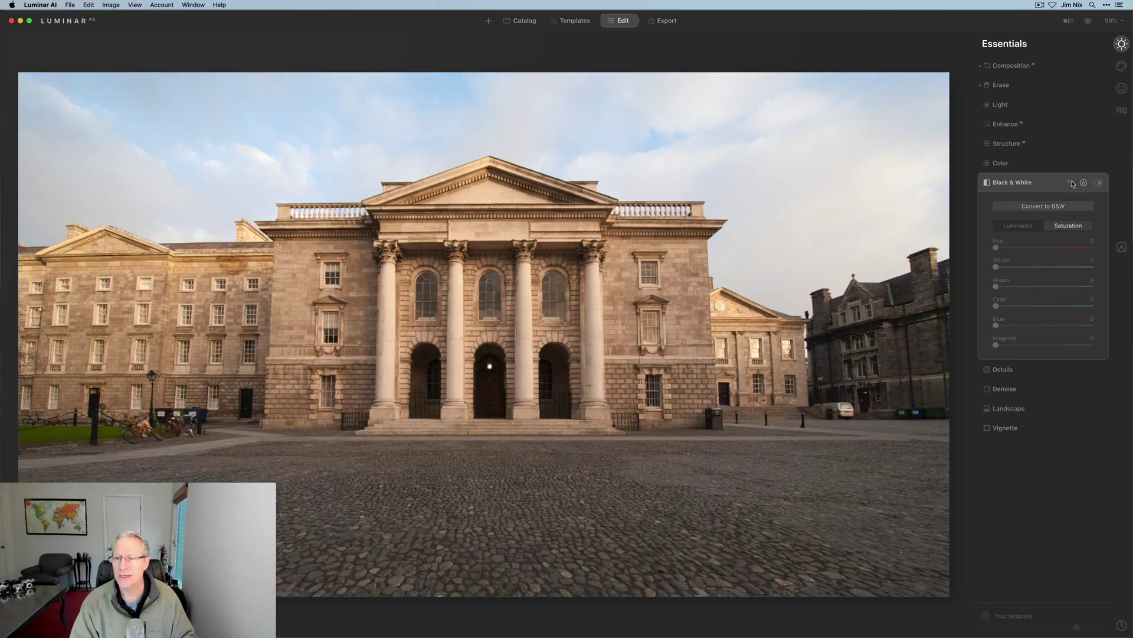
click(1054, 183)
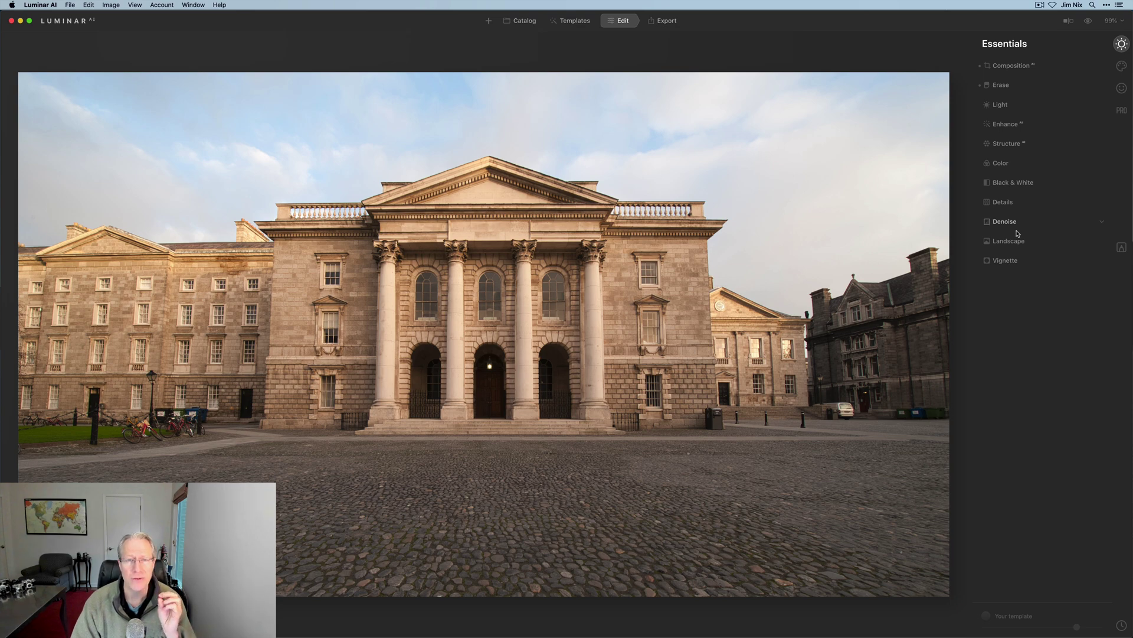
click(1036, 203)
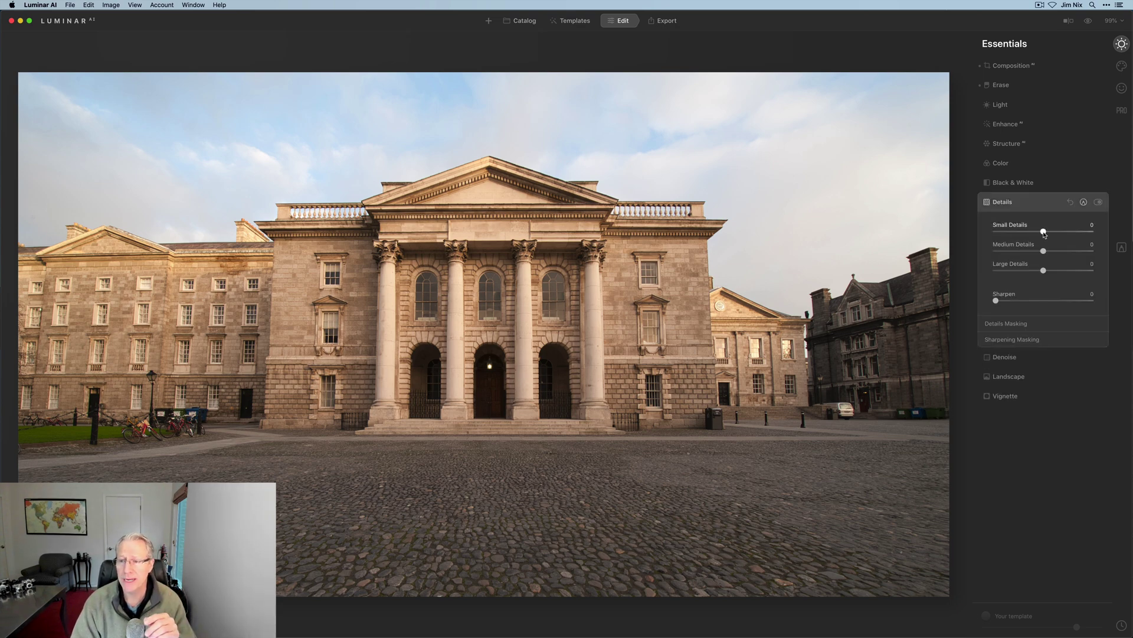
click(1112, 20)
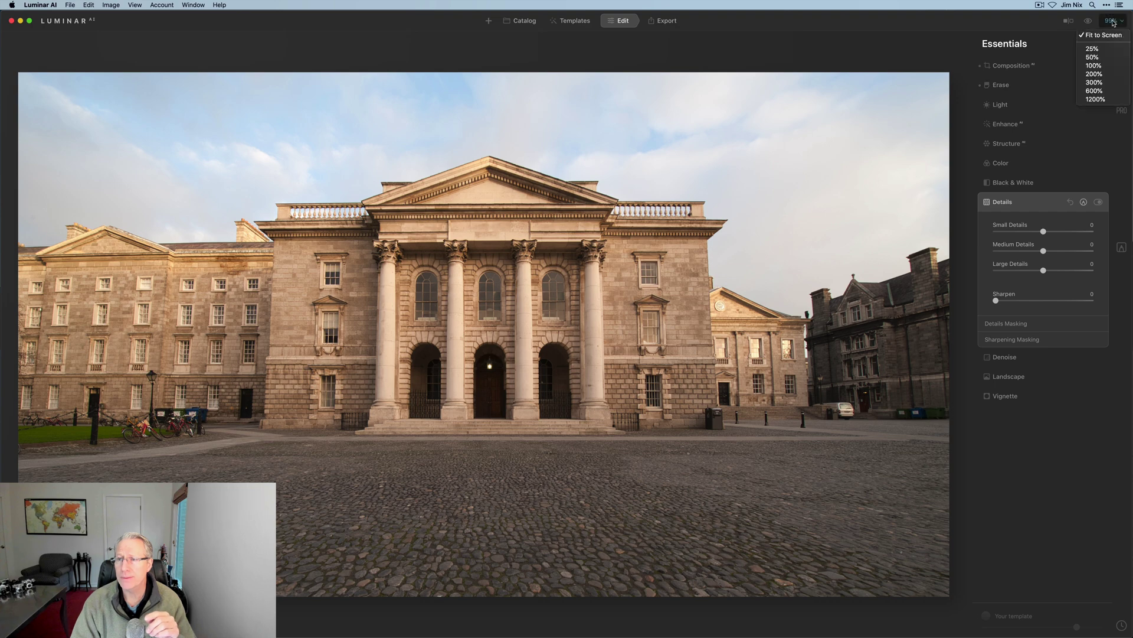
click(1094, 74)
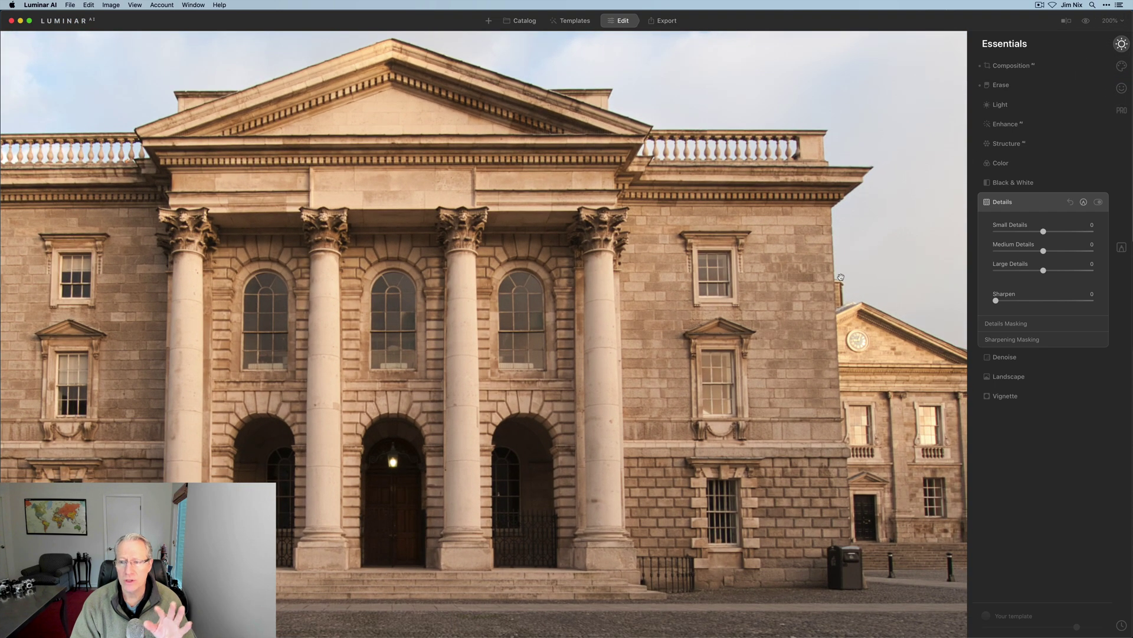
Try boosting Small, Medium and Large Details and Sharpen, resetting each back to 0.
drag(1044, 232, 1075, 231)
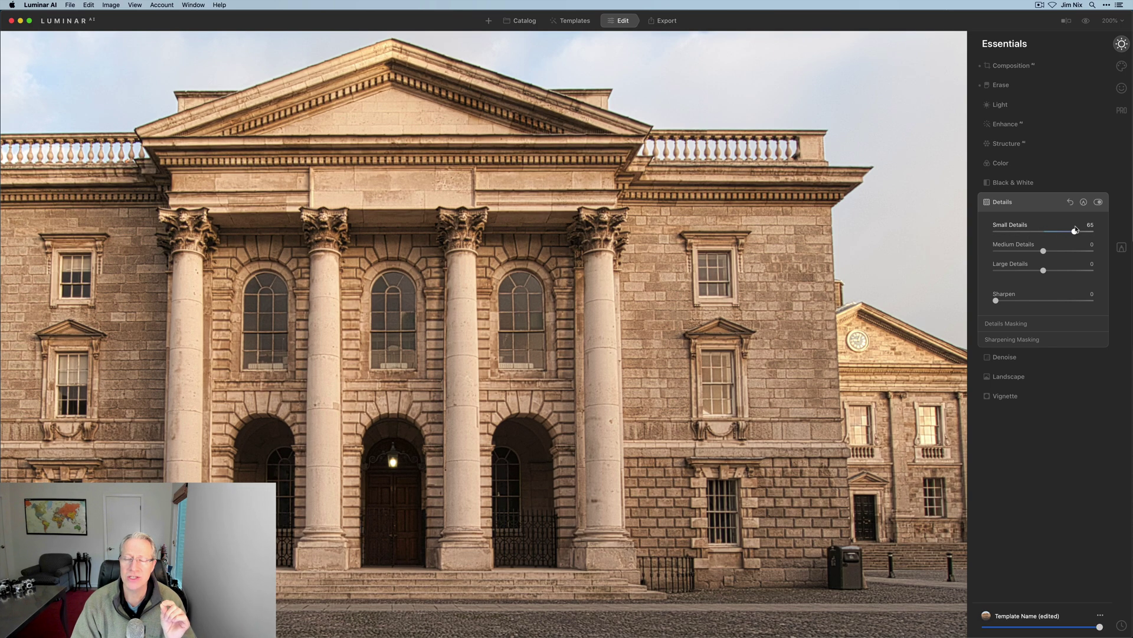
click(1071, 203)
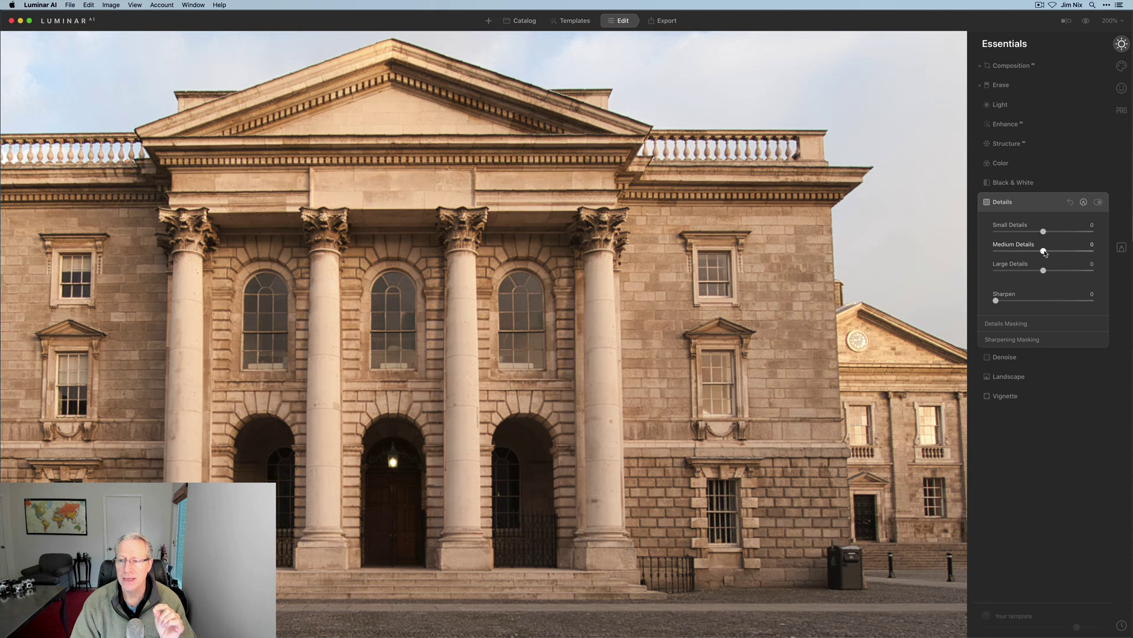
drag(1045, 253, 1076, 252)
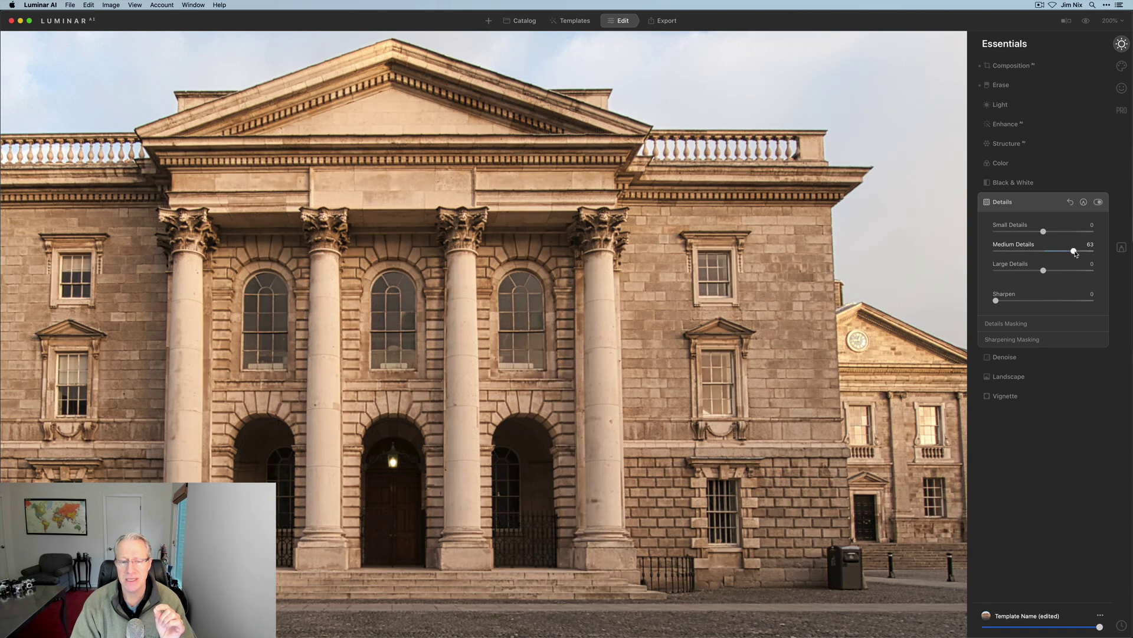
click(1071, 202)
drag(1044, 270, 1100, 270)
click(1070, 202)
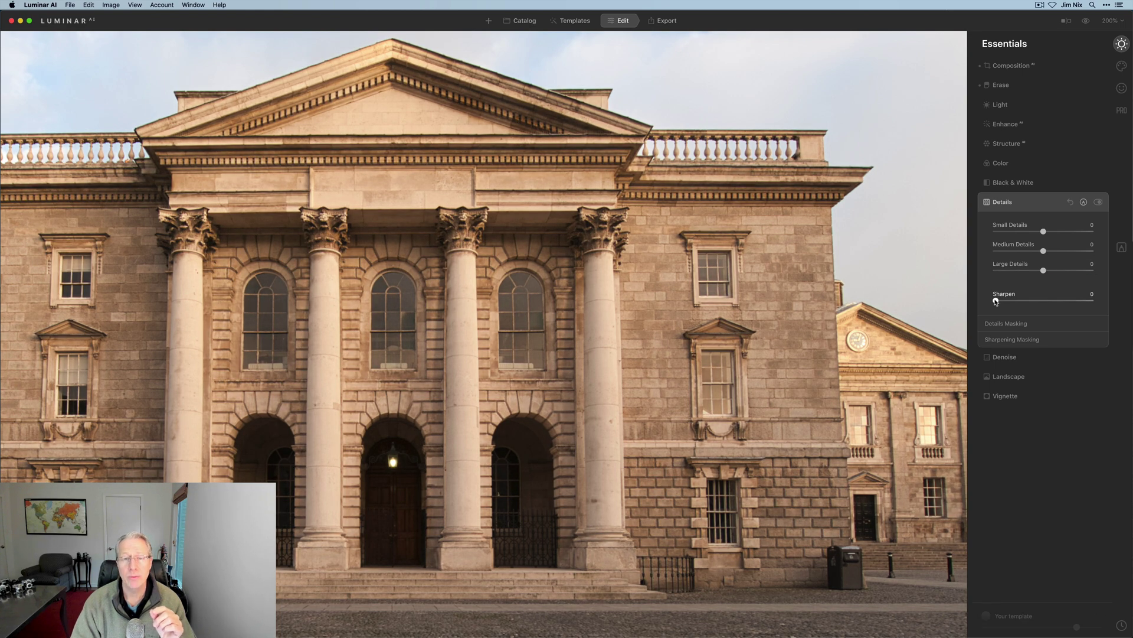
drag(996, 301, 1075, 295)
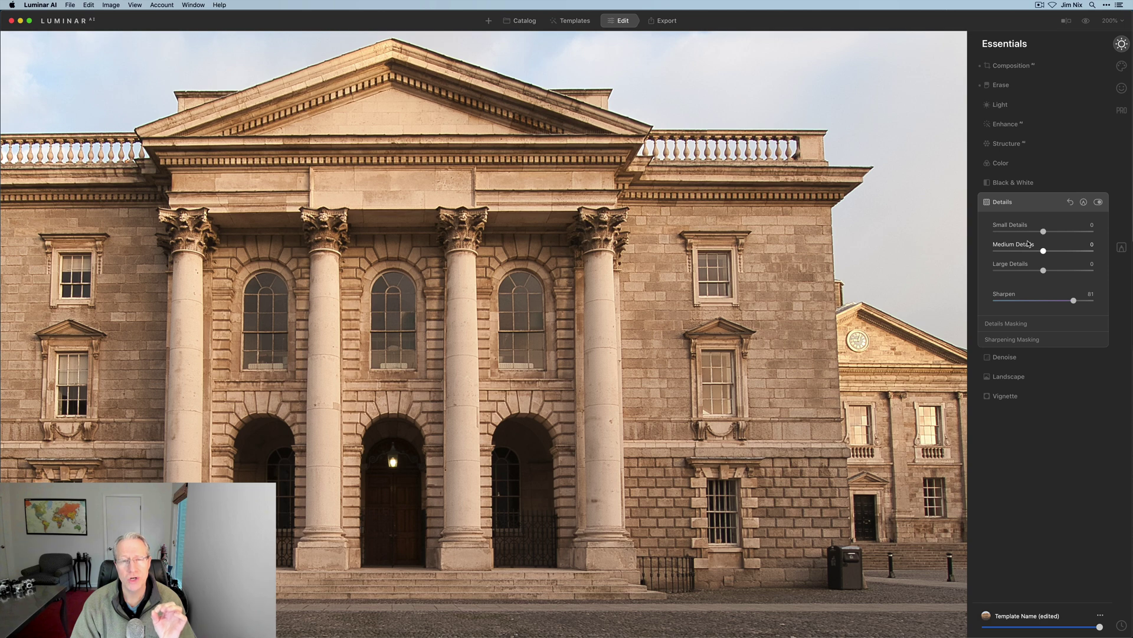
click(1065, 205)
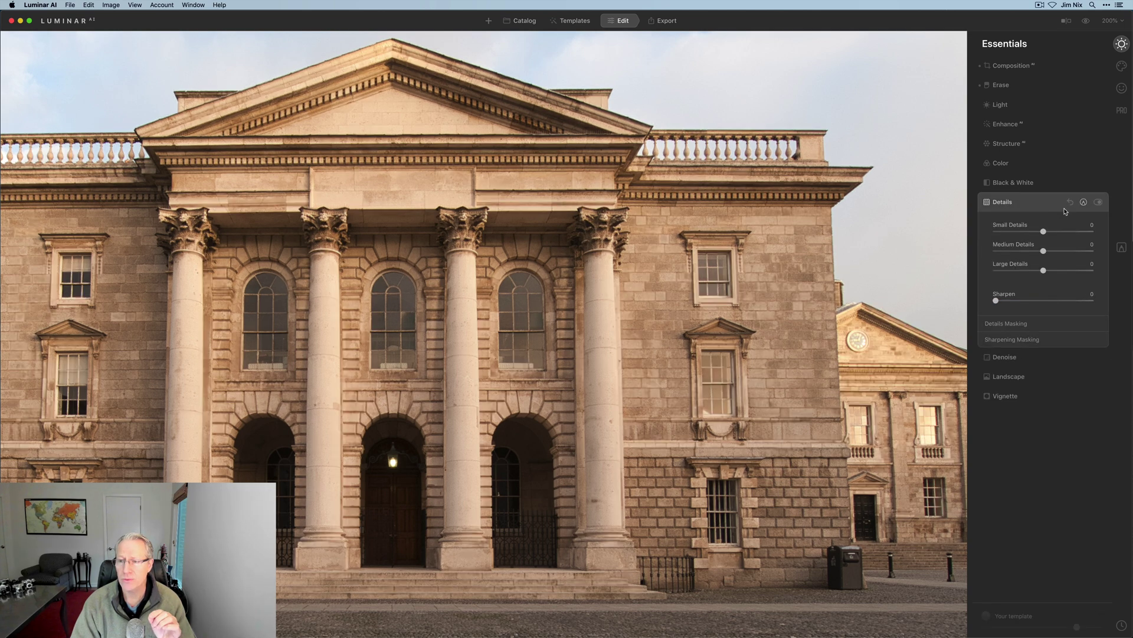
Settle on Small Details 12, Medium Details 24, Large Details 0 and Sharpen 28.
drag(1043, 231, 1092, 233)
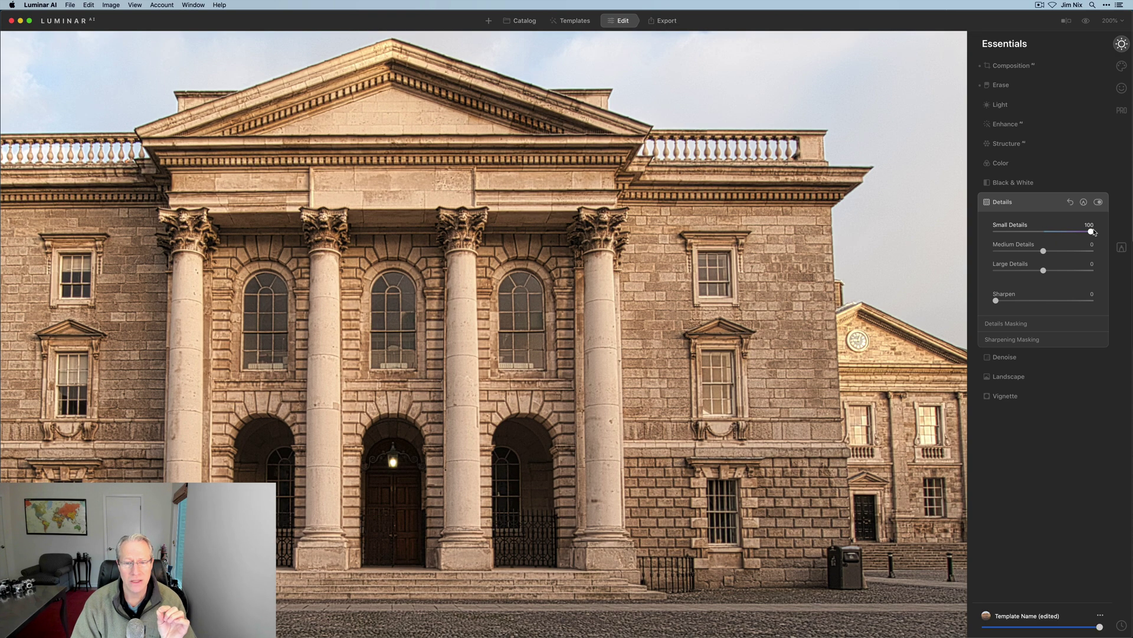
click(1070, 202)
drag(1044, 251, 1082, 252)
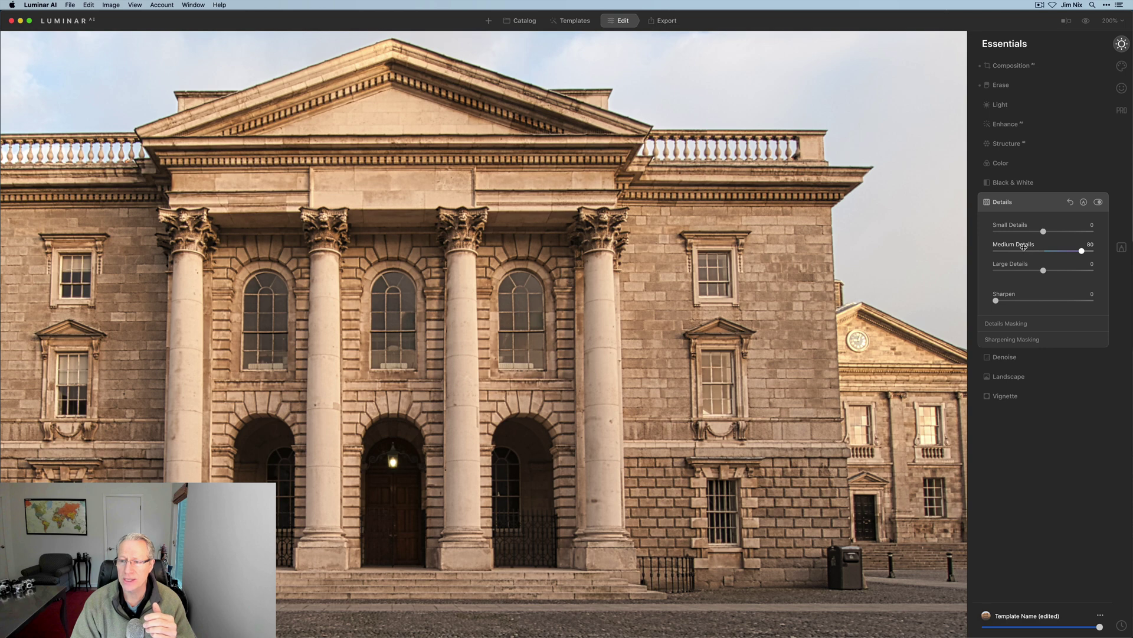
drag(1080, 258, 1052, 235)
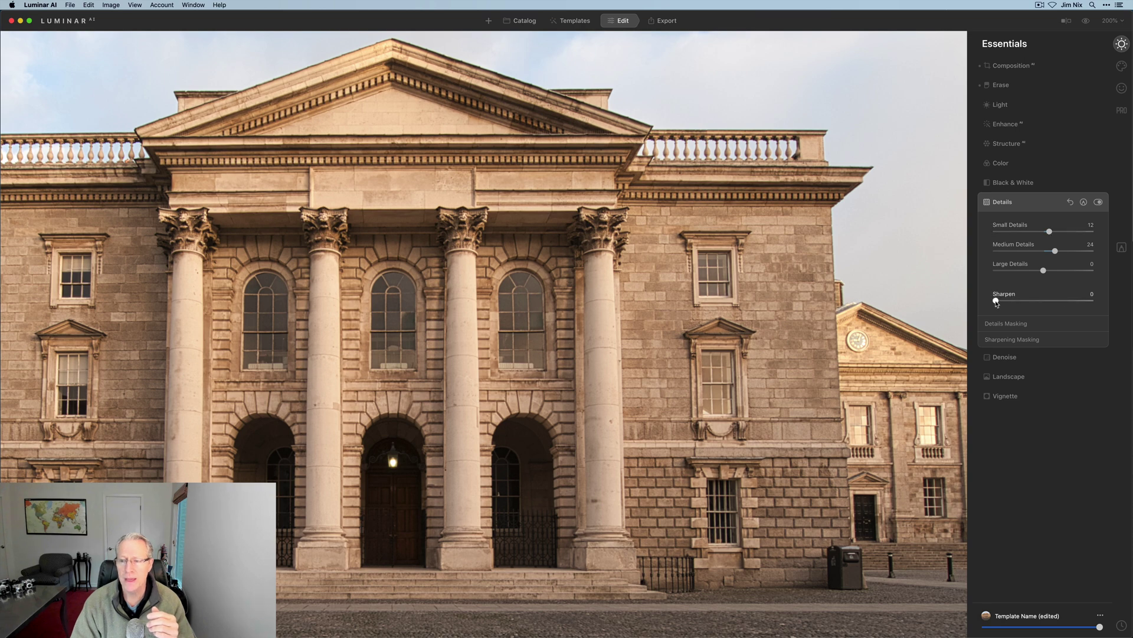
drag(997, 302, 1027, 302)
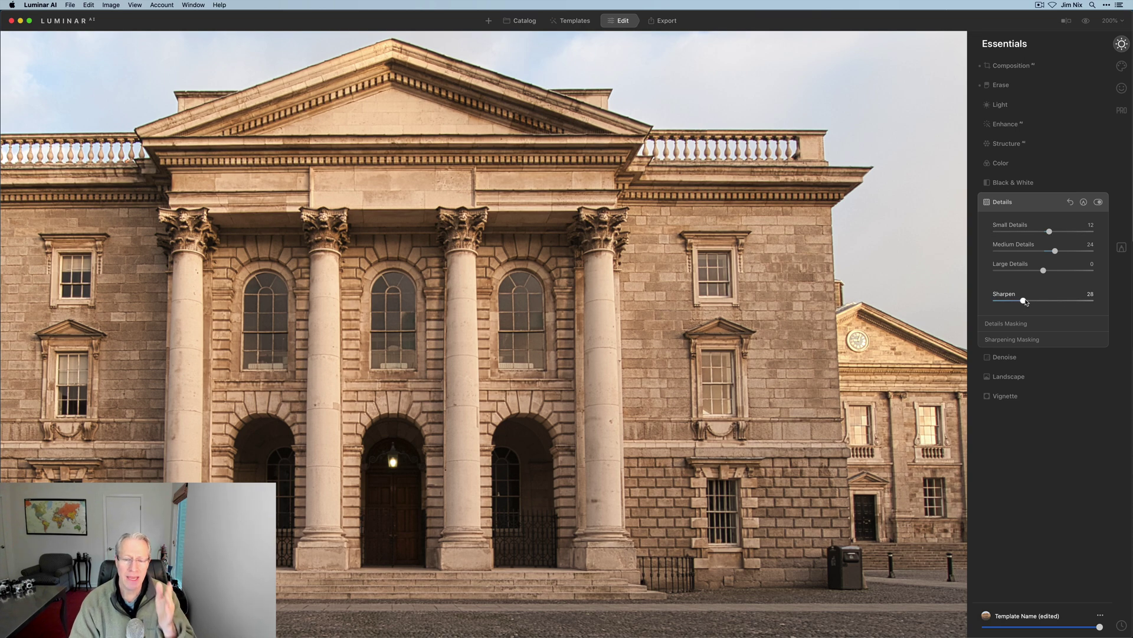
click(1109, 24)
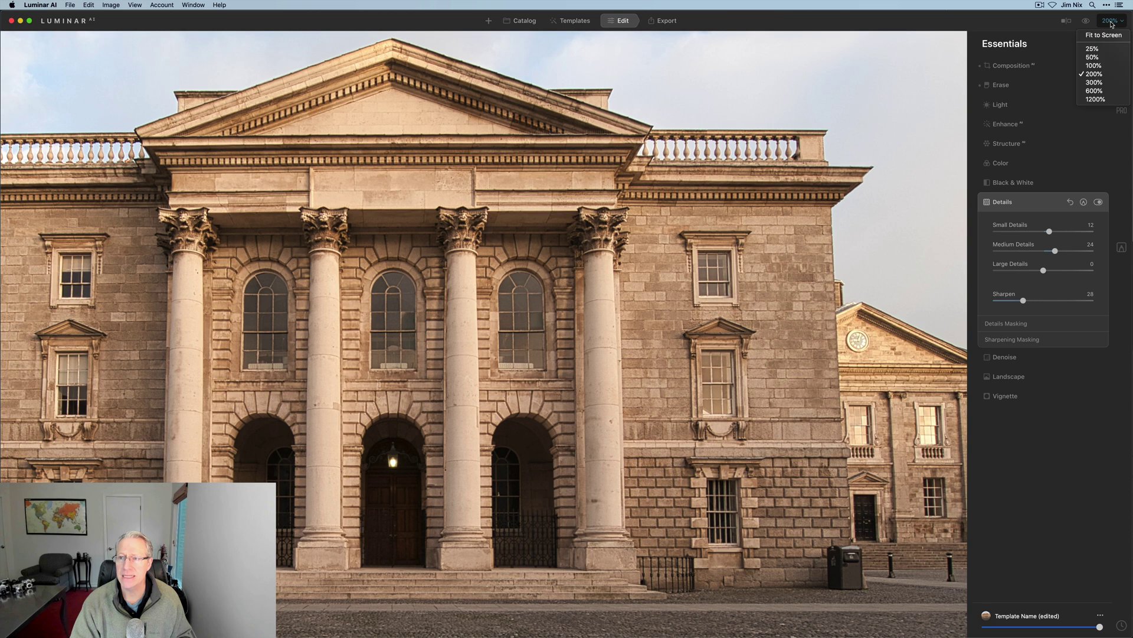
Fit the whole photo to the window and expand the Denoise settings.
click(1101, 37)
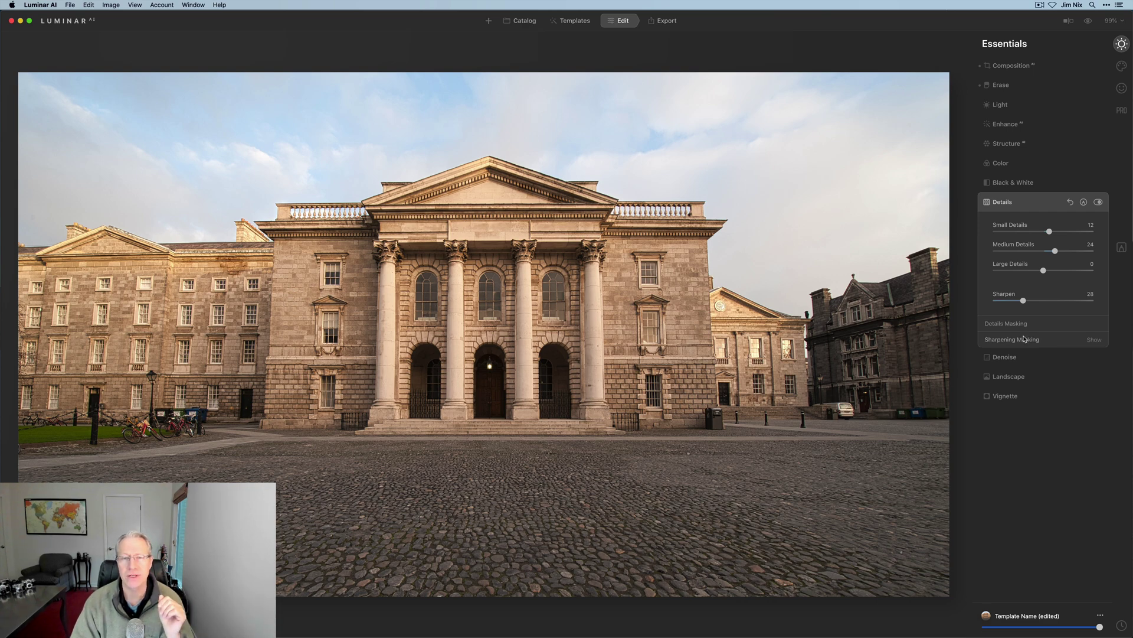
click(1005, 356)
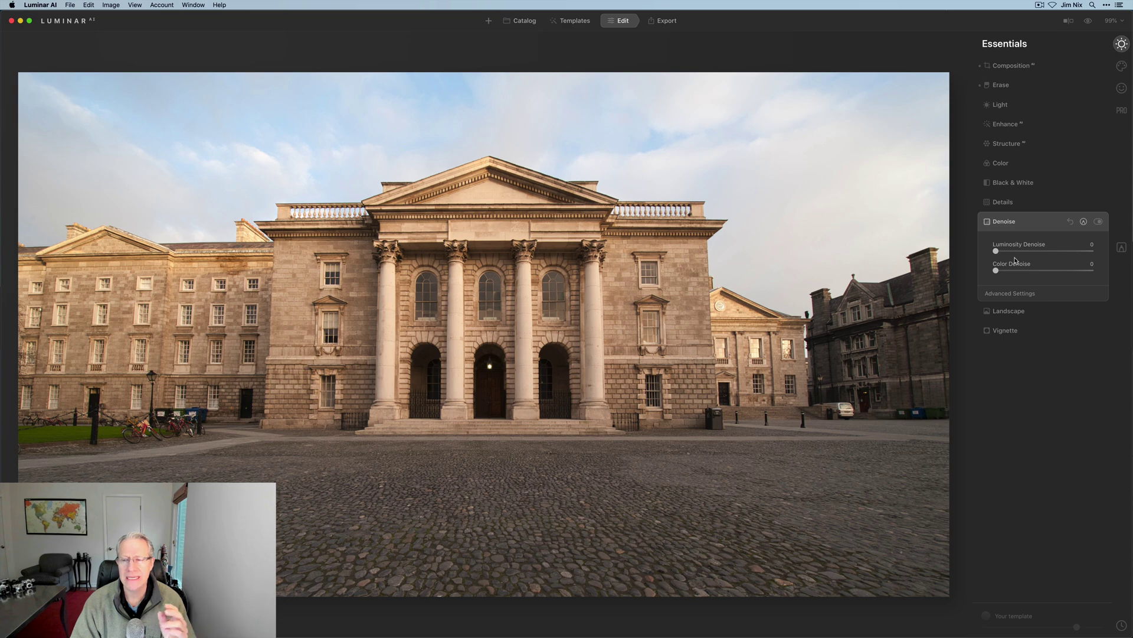
Show, then hide, the Denoise advanced settings, leaving both Denoise sliders at 0.
click(1008, 298)
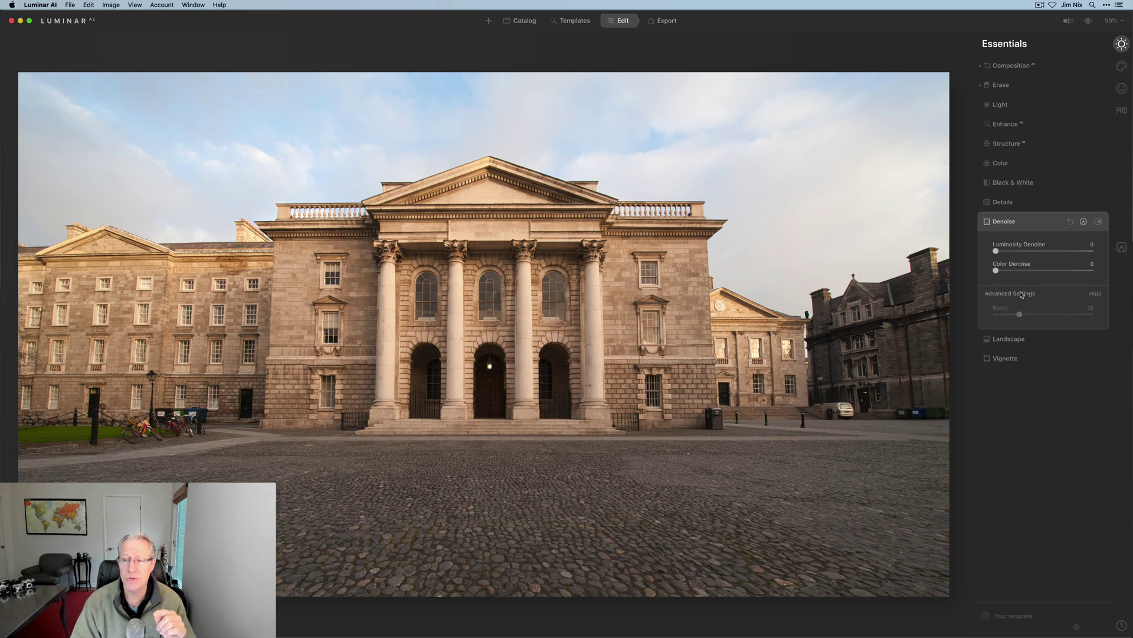
click(1021, 294)
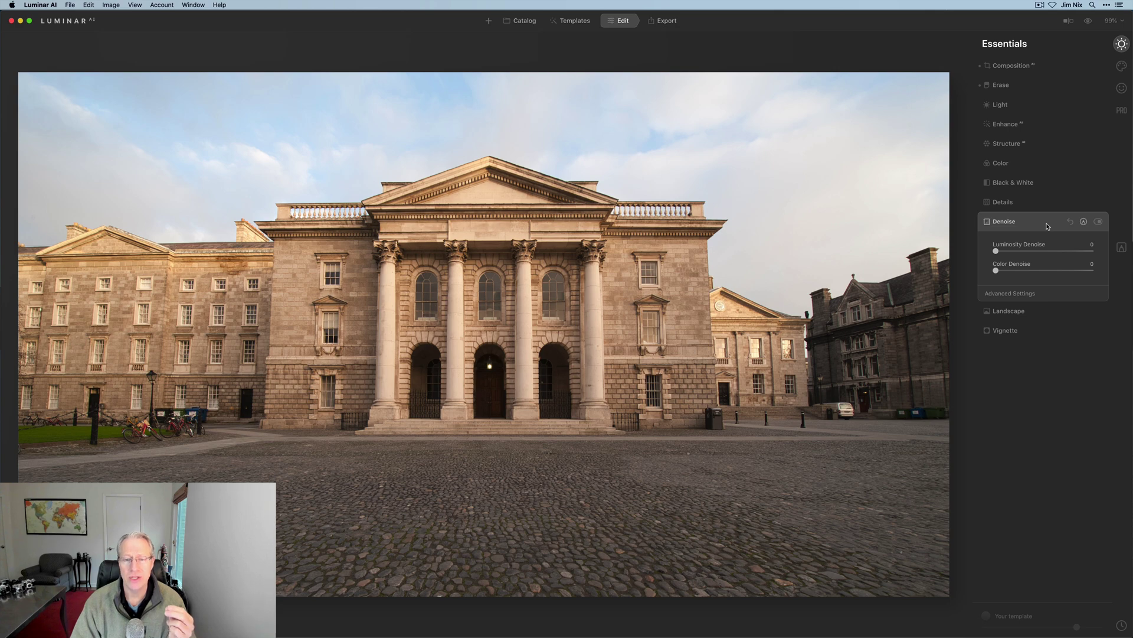
Open Landscape, try strong Dehaze and Golden Hour, then reset both to 0.
click(1009, 311)
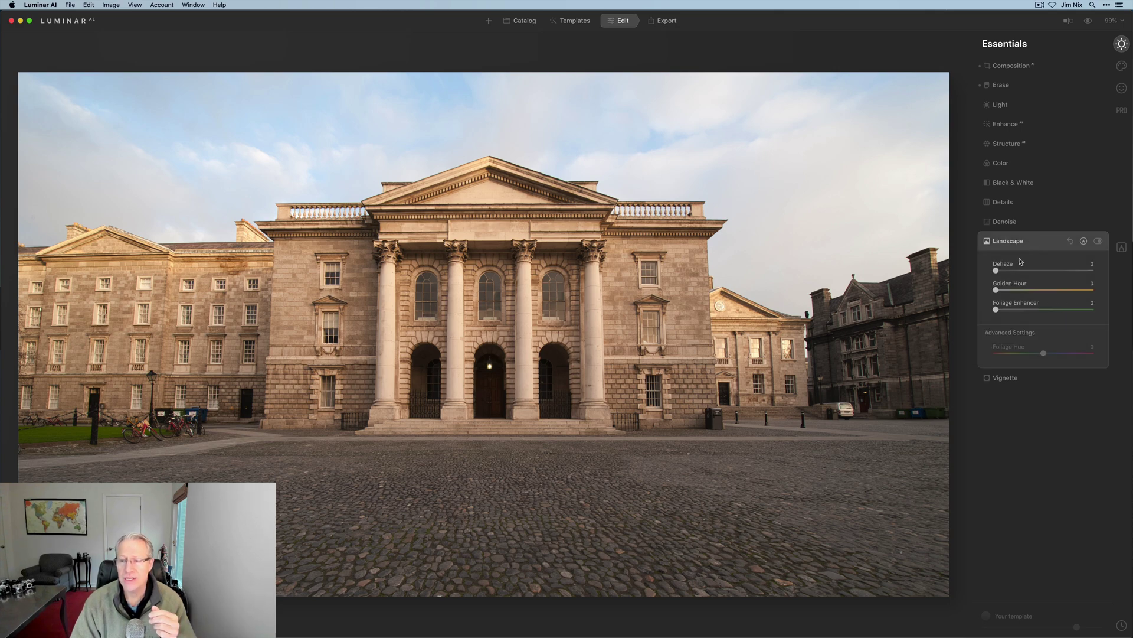
drag(996, 270, 1098, 272)
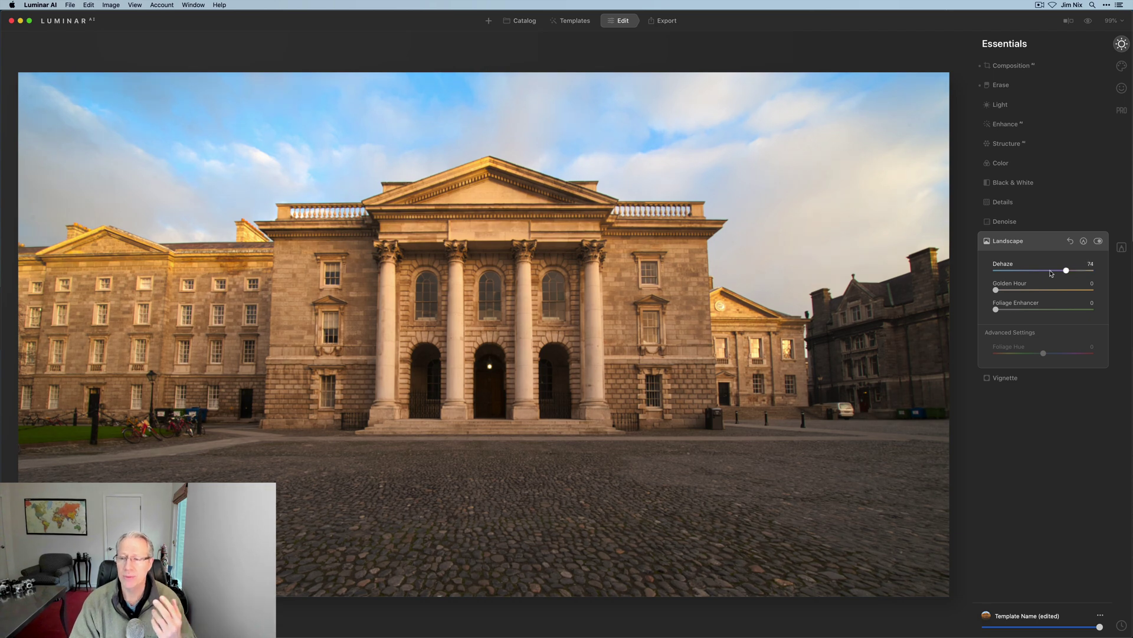
double_click(1092, 270)
drag(997, 291, 1044, 289)
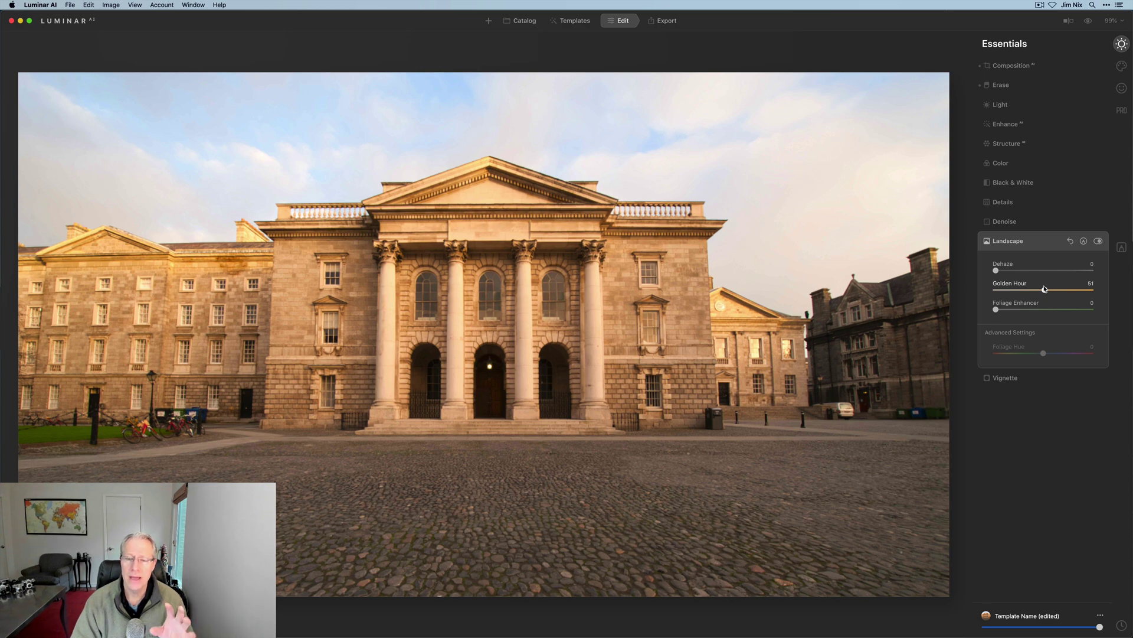
double_click(1045, 288)
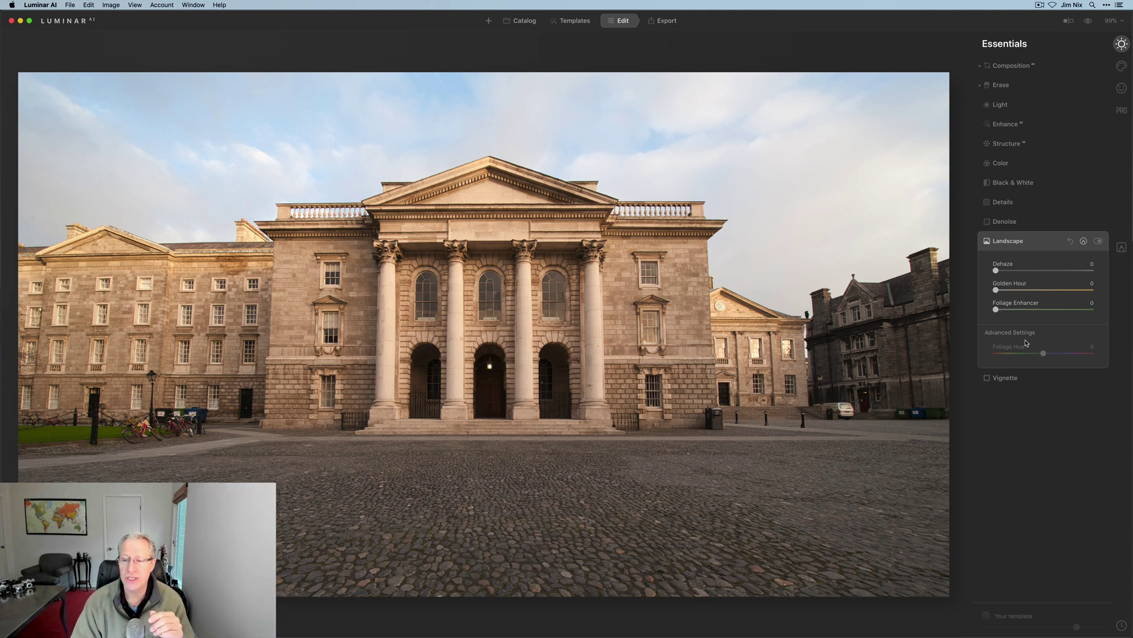
mouse_move(1024, 338)
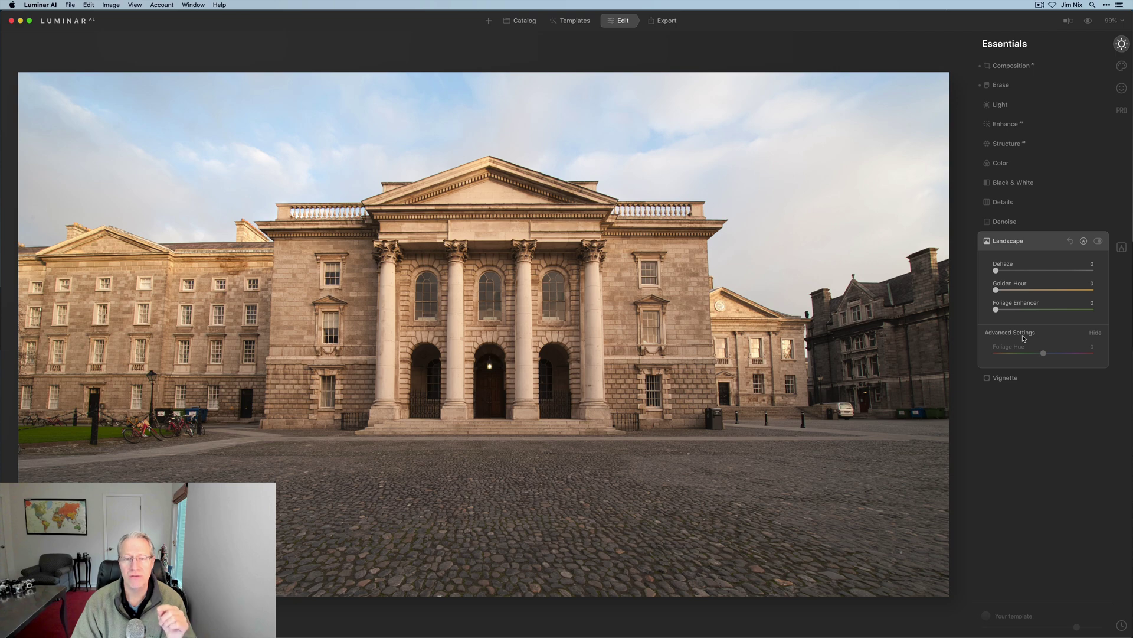
Collapse Landscape, open Vignette and apply a heavy vignette at Amount -100, Size 0.
click(1030, 242)
click(1030, 263)
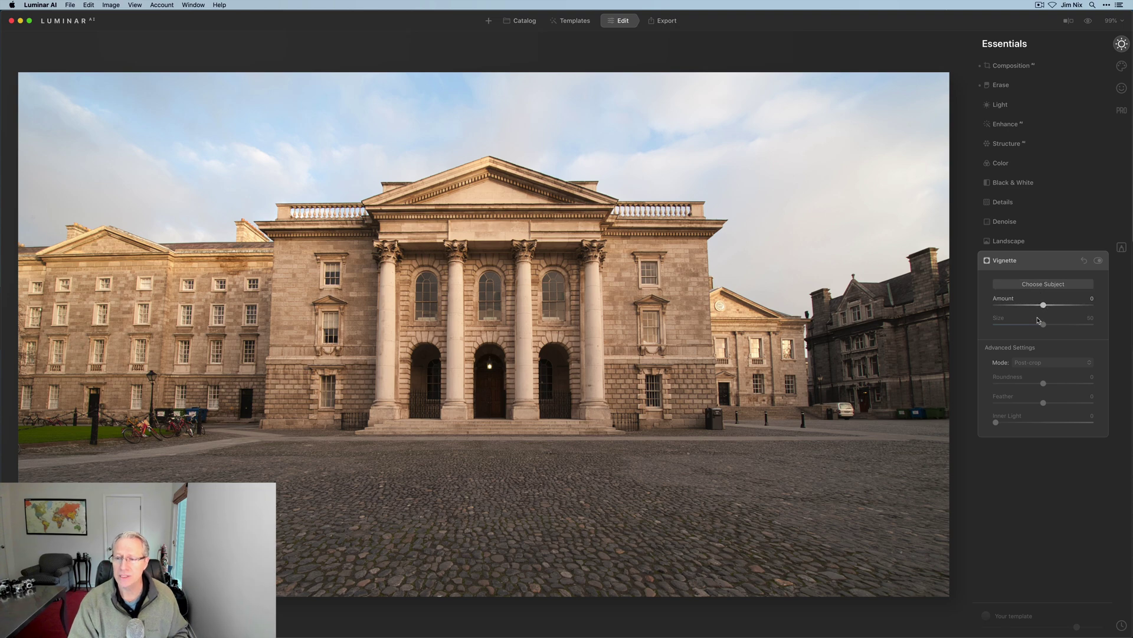
drag(1043, 304, 967, 327)
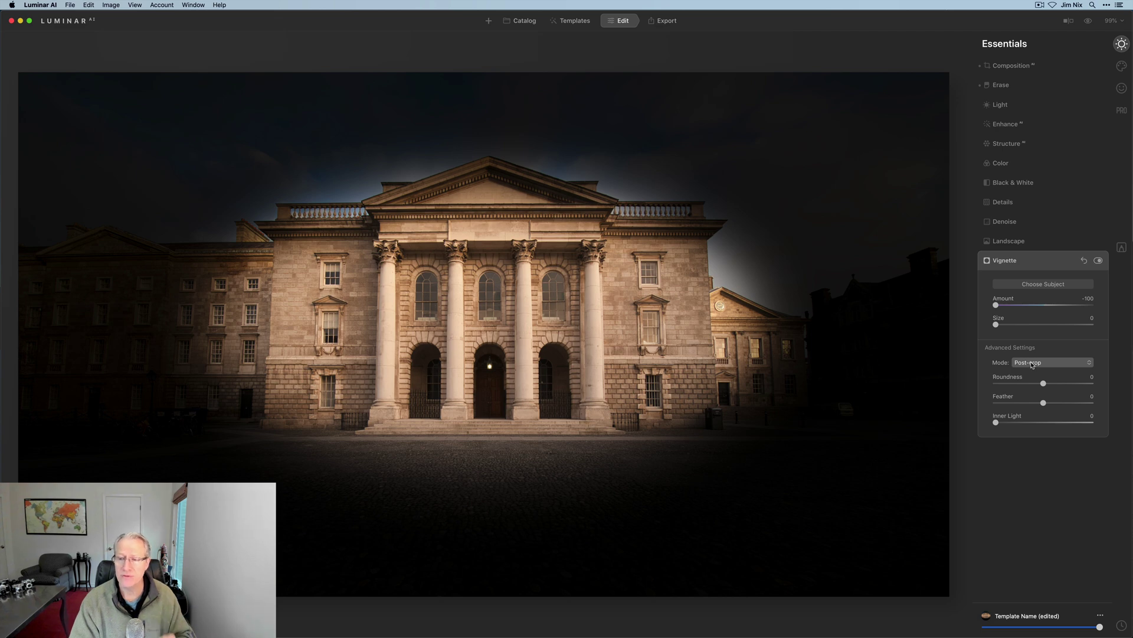
Keep Post-crop mode; set Amount -54, Size 17, Roundness -39, Feather 73, Inner Light 7.
click(1032, 362)
click(1032, 362)
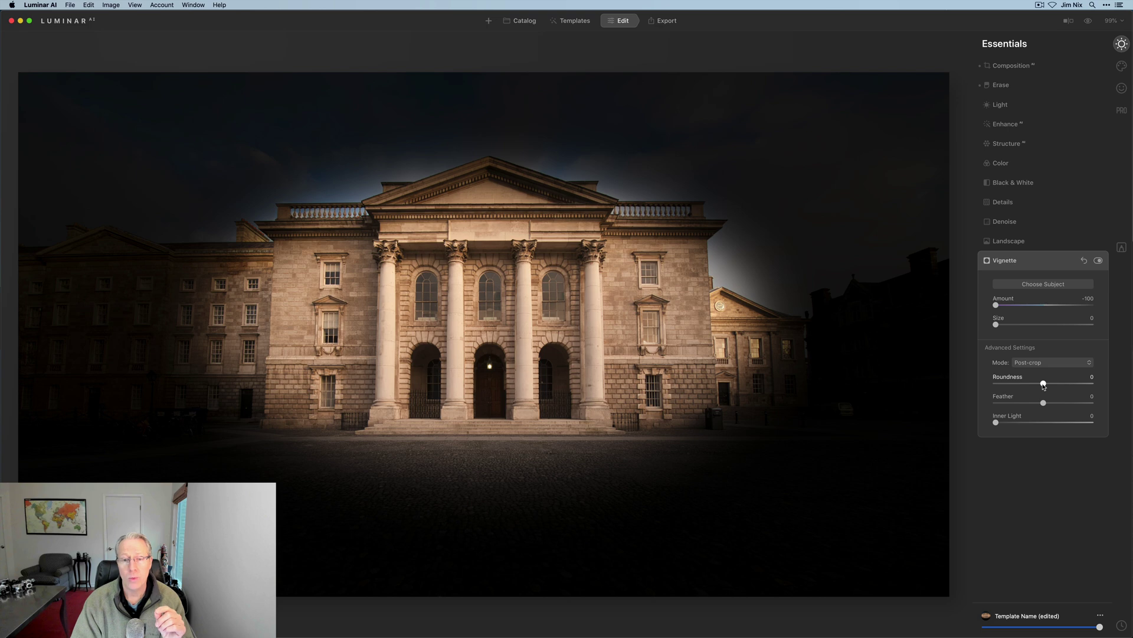
drag(1044, 384, 1105, 402)
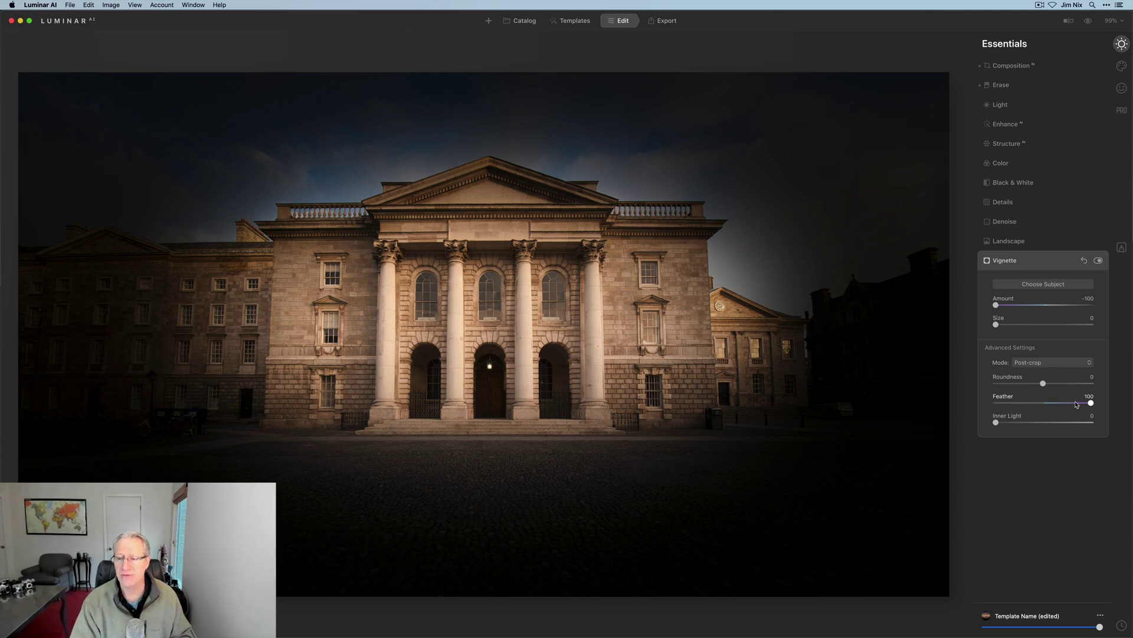
drag(1091, 403, 944, 402)
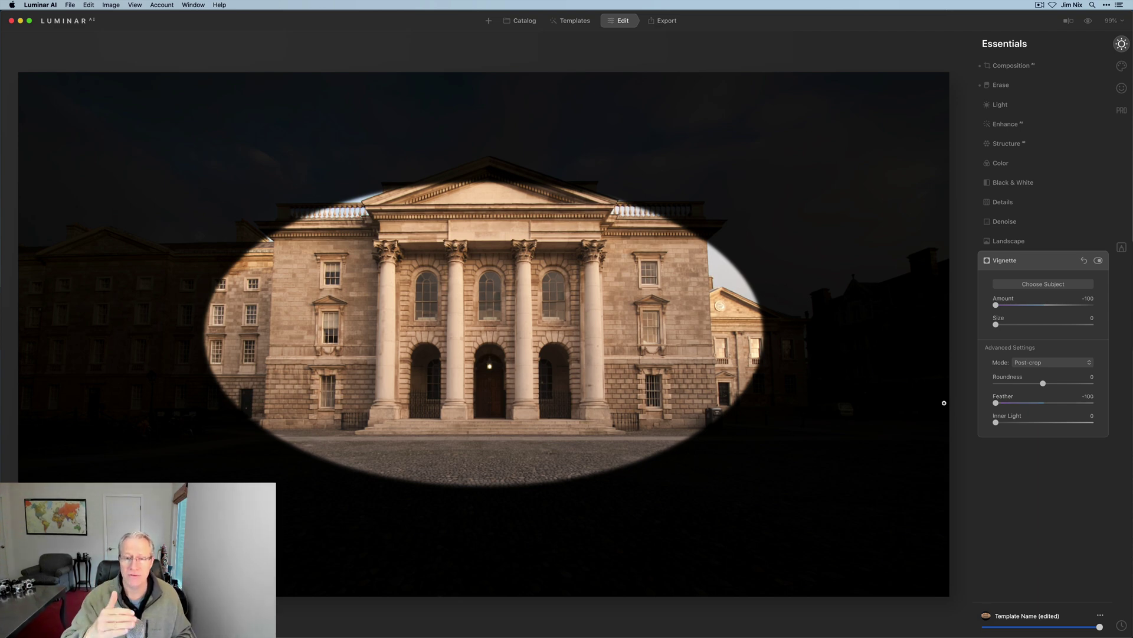
drag(996, 422, 1010, 386)
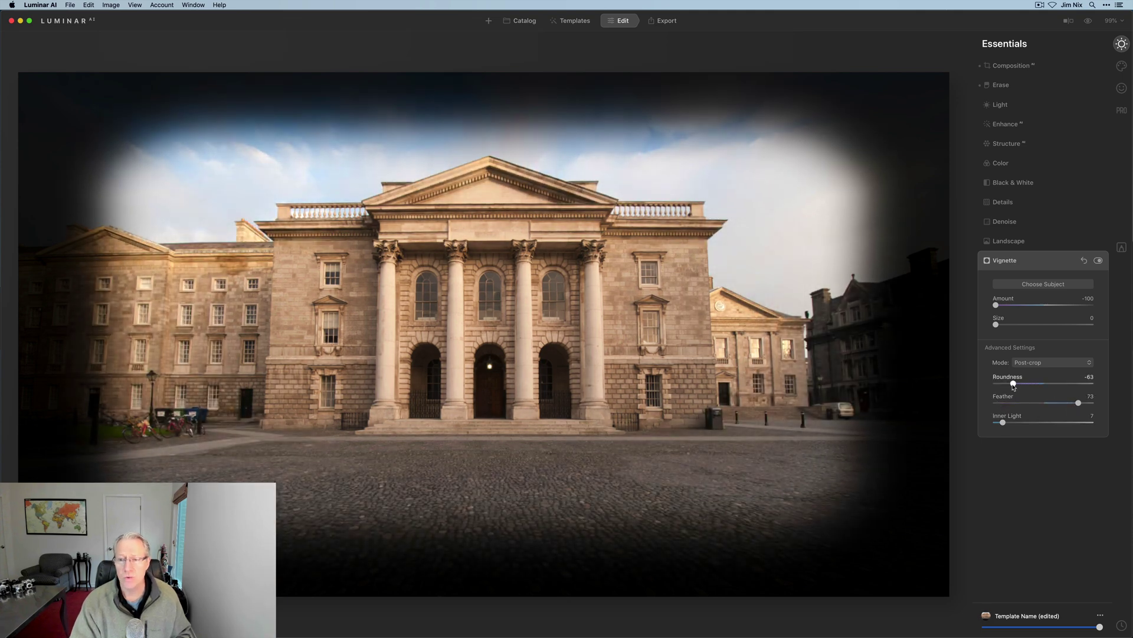
drag(996, 304, 1018, 328)
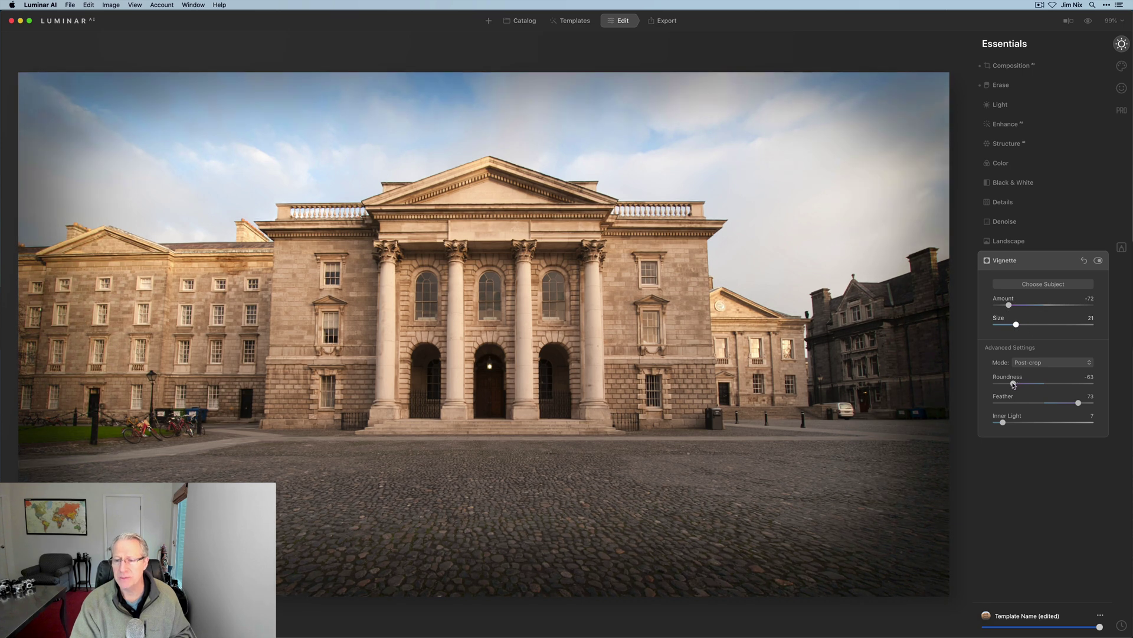
drag(1014, 385, 1007, 387)
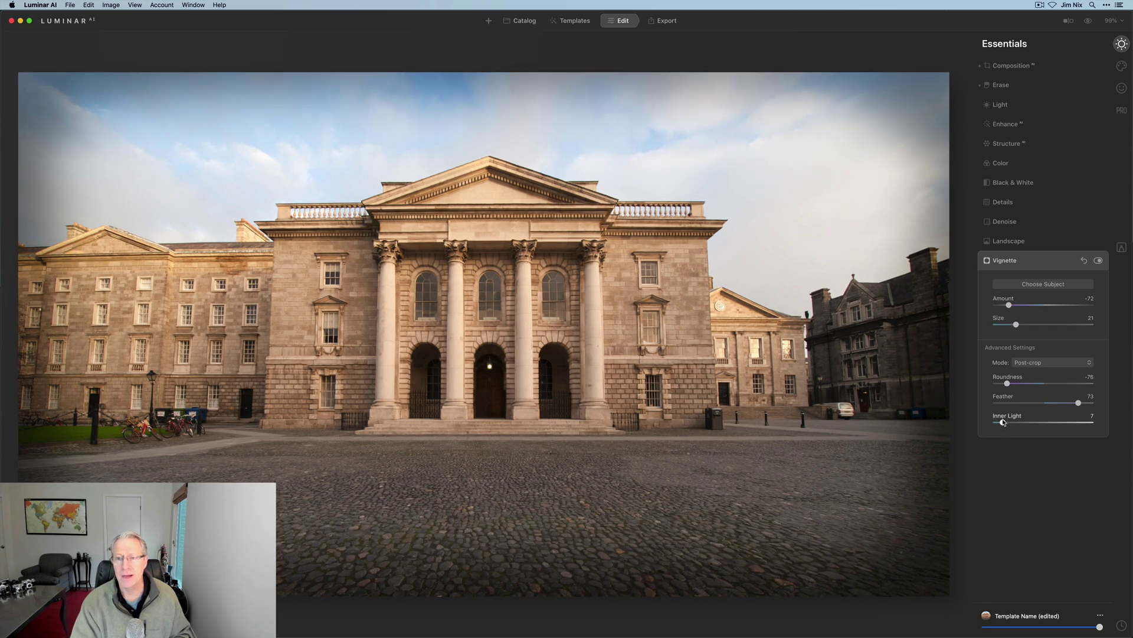
drag(1008, 304, 1012, 325)
drag(1008, 383, 1024, 384)
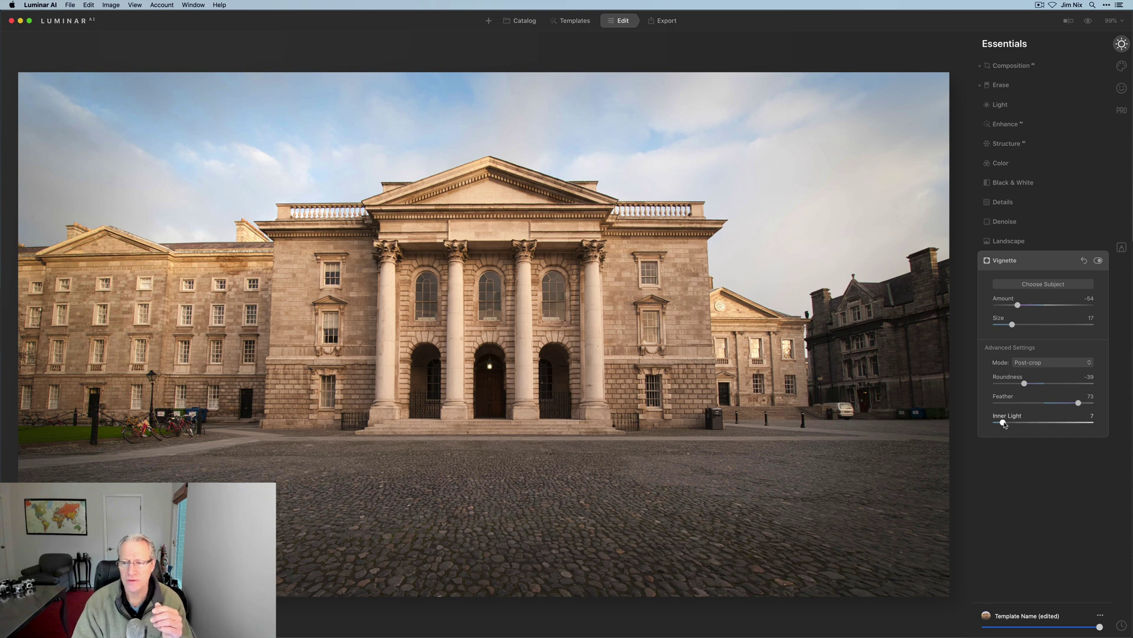
Toggle the vignette off and on to compare, then collapse the Vignette panel.
click(1098, 260)
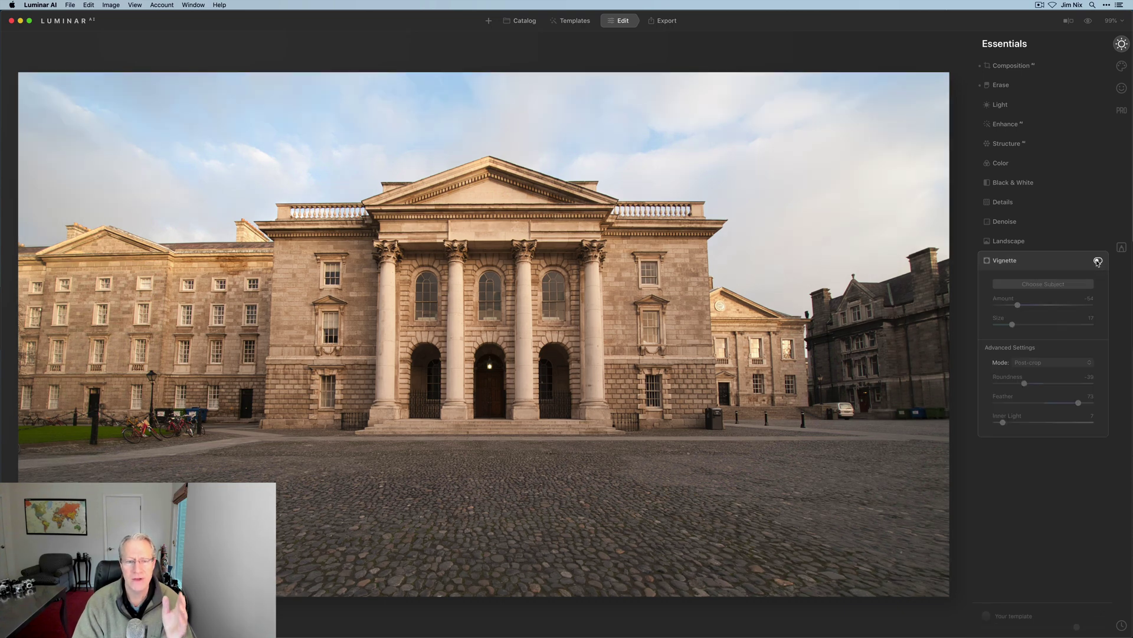
click(1098, 260)
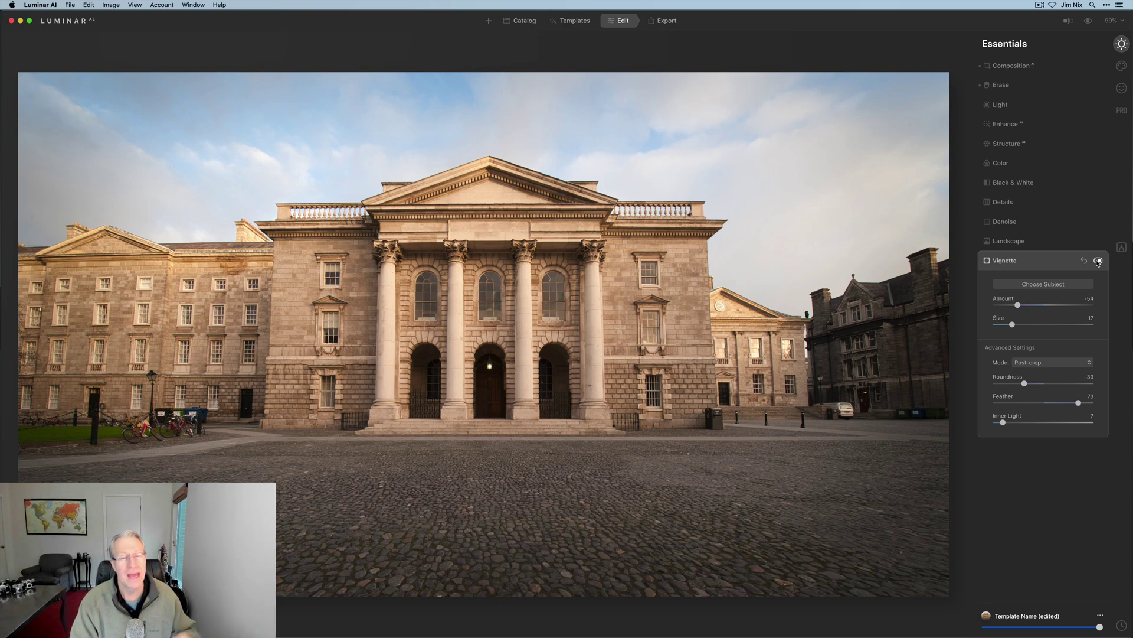
click(1055, 263)
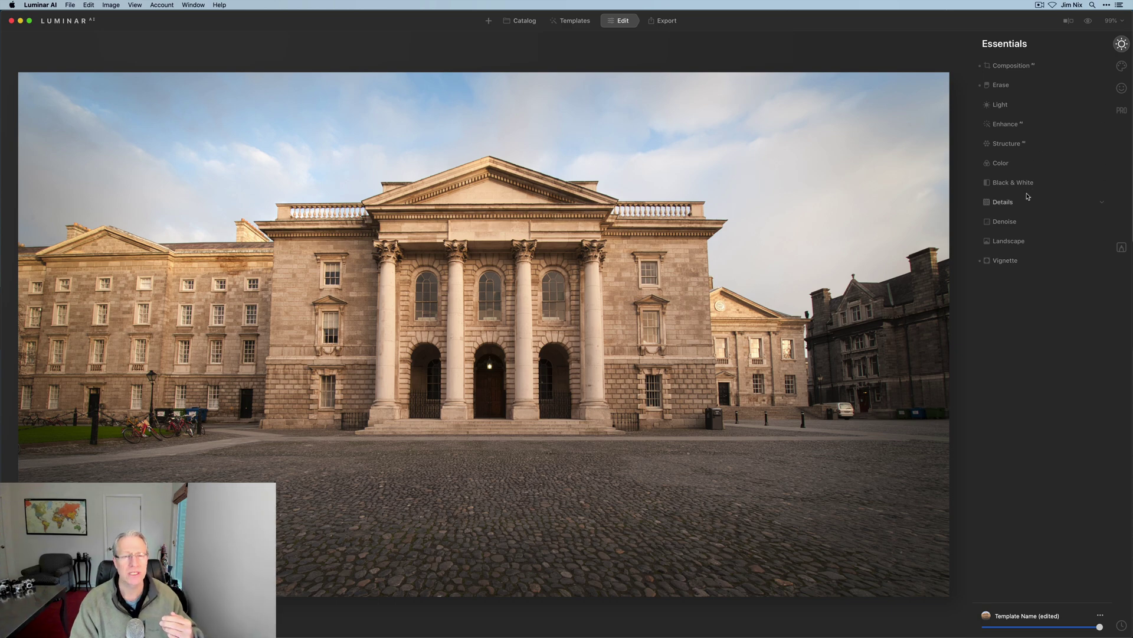